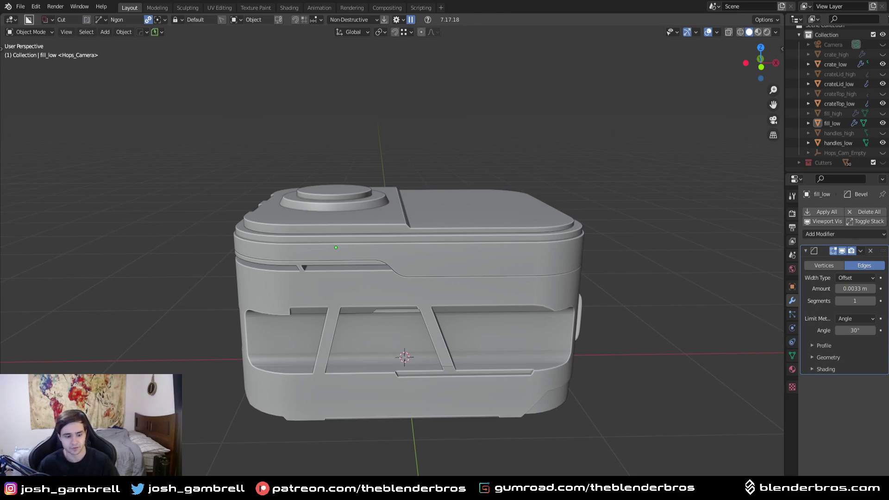
Show the wireframe overlay and examine the low-poly crate's edges around the slot and recess on its long side.
mouse_move(456, 329)
middle_mouse_down()
mouse_move(445, 329)
mouse_move(466, 327)
middle_mouse_up()
key("alt+v")
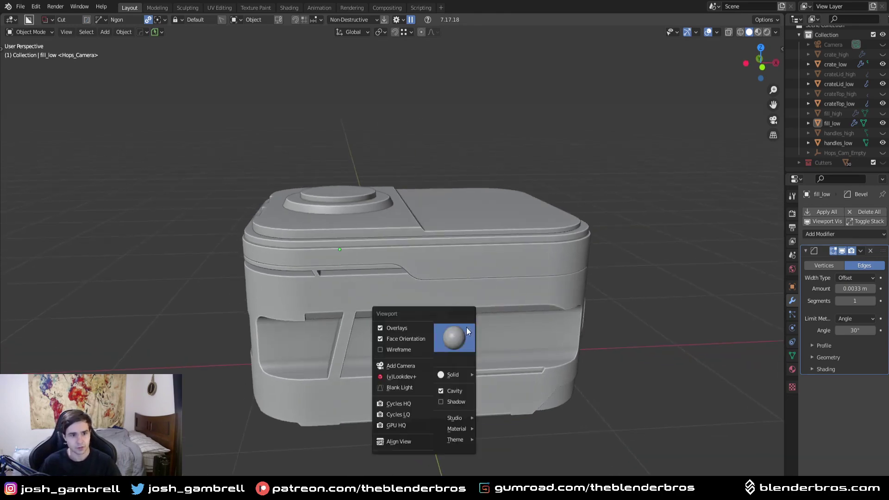
left_click(409, 350)
middle_click_drag(505, 351, 494, 351)
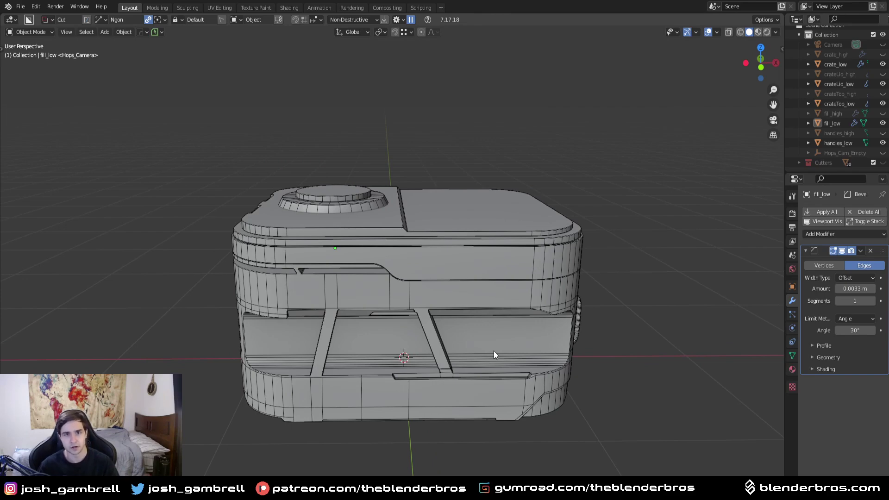
scroll(390, 299, "up", 4)
middle_click_drag(390, 298, 409, 291)
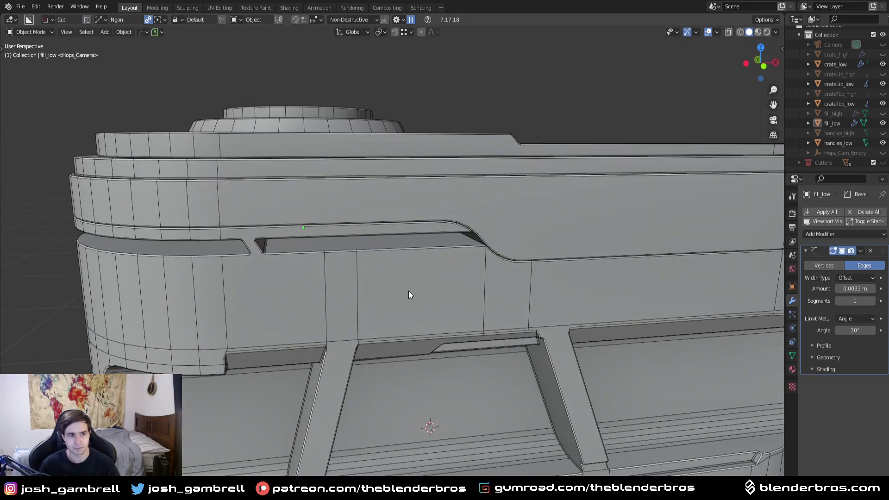
Hide the wireframe overlay so the crate is displayed in plain solid shading.
scroll(499, 274, "down", 4)
middle_click_drag(506, 274, 496, 278)
key("alt+v")
left_click(496, 278)
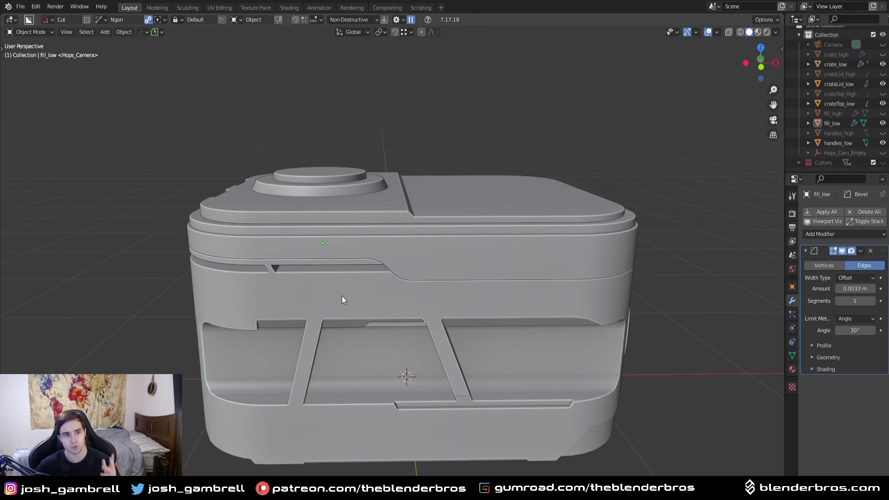
key("alt+v")
left_click(361, 297)
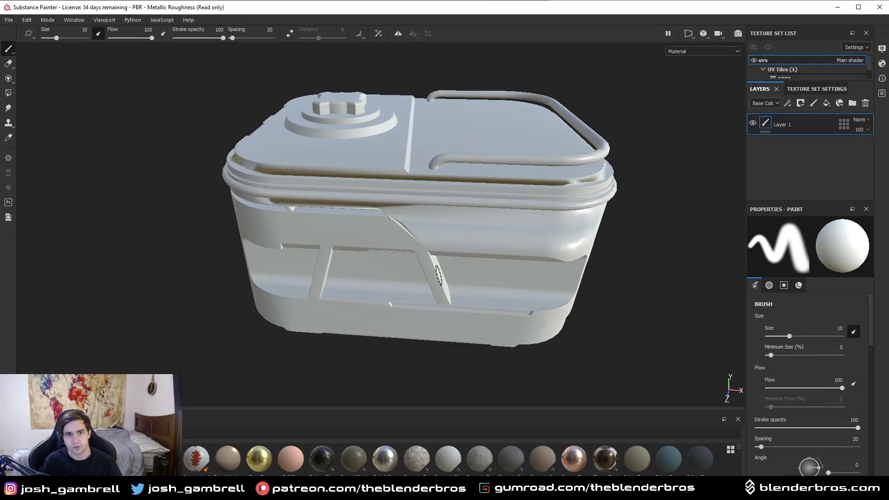
Switch to Substance Painter and examine the crate's shading around the upper slot, the diagonal cut and the recessed struts.
scroll(437, 261, "up", 3)
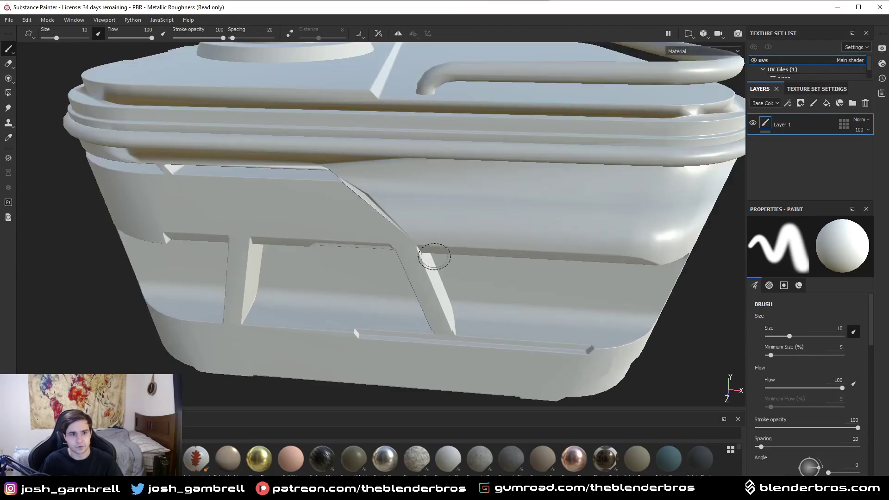
left_click_drag(392, 214, 452, 194, "alt")
scroll(345, 206, "down", 4)
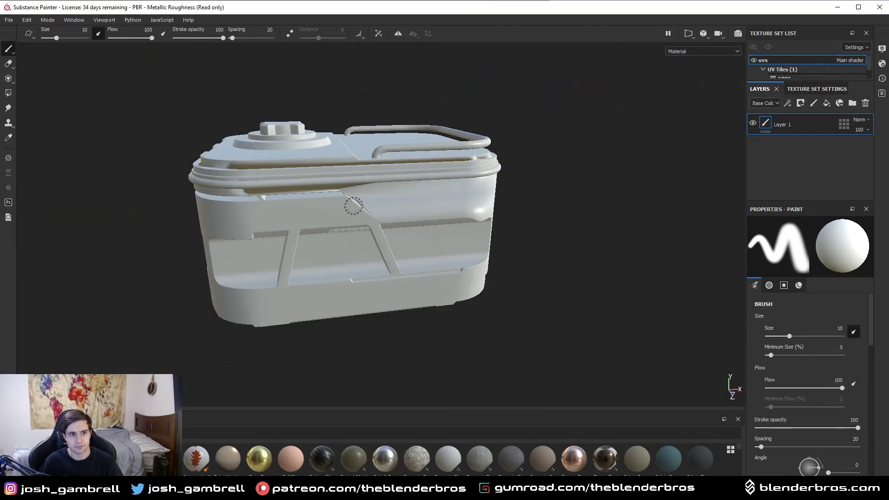
scroll(402, 195, "up", 5)
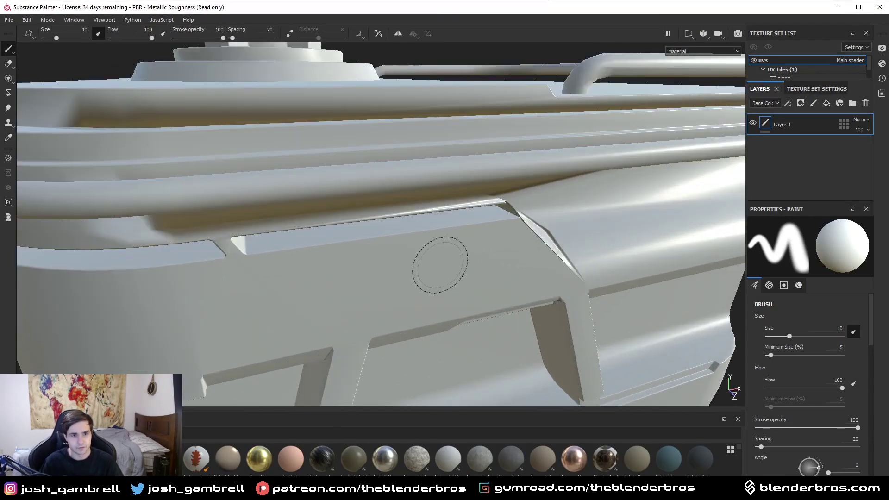
left_click_drag(440, 265, 400, 234, "alt")
left_click_drag(488, 252, 366, 246, "alt")
scroll(369, 241, "down", 3)
scroll(375, 236, "down", 2)
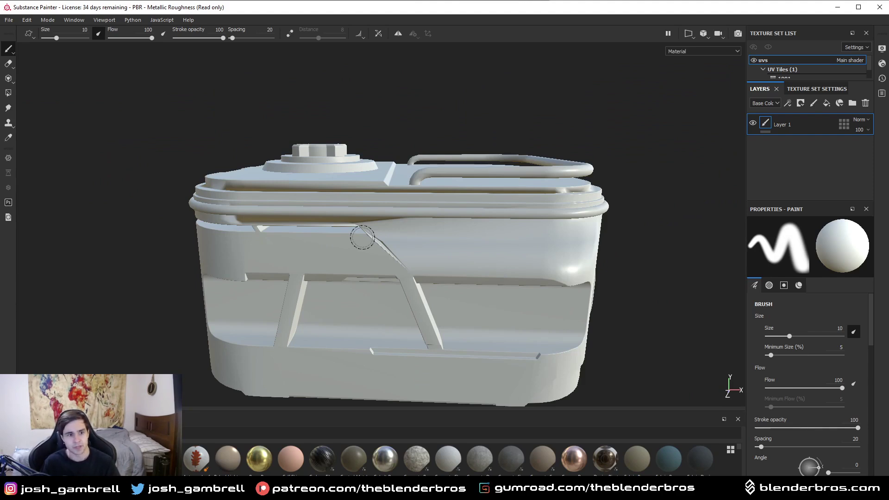
left_click_drag(345, 230, 377, 270, "alt")
scroll(382, 255, "up", 3)
left_click_drag(381, 238, 390, 220, "alt")
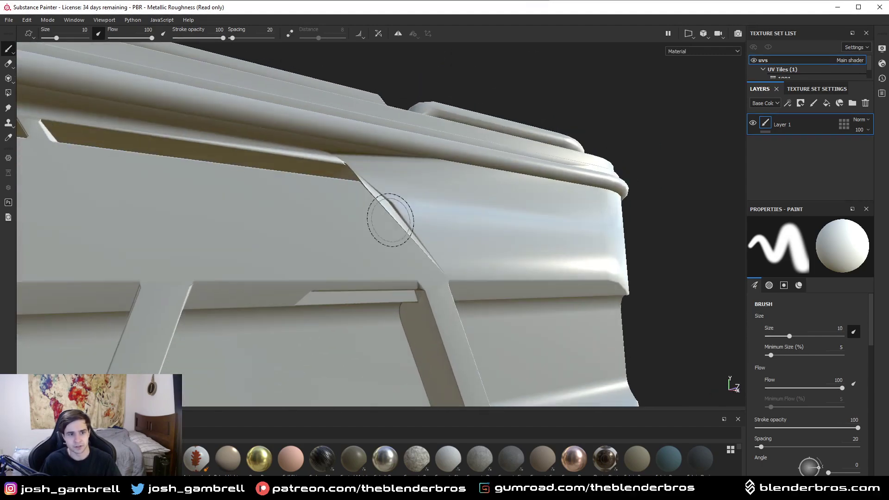
scroll(395, 190, "down", 6)
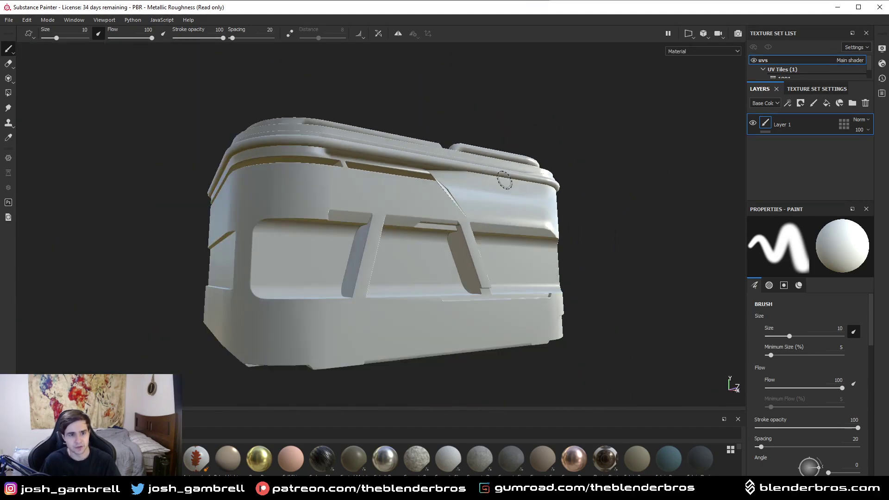
left_click_drag(521, 176, 462, 195, "alt")
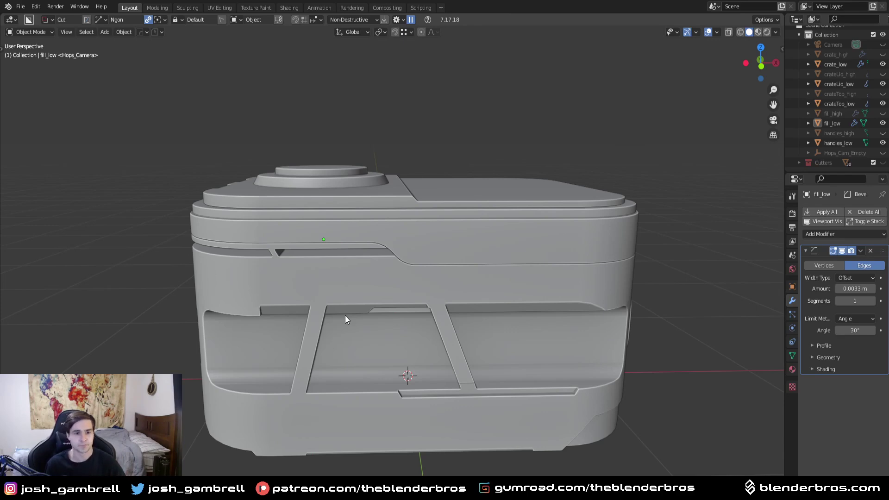
In Blender, triangulate the mesh of crate_low to inspect its face layout, and undo the triangulation.
left_click(340, 285)
key("Tab")
middle_click_drag(341, 285, 464, 323)
scroll(476, 332, "up", 5)
key("ctrl+t")
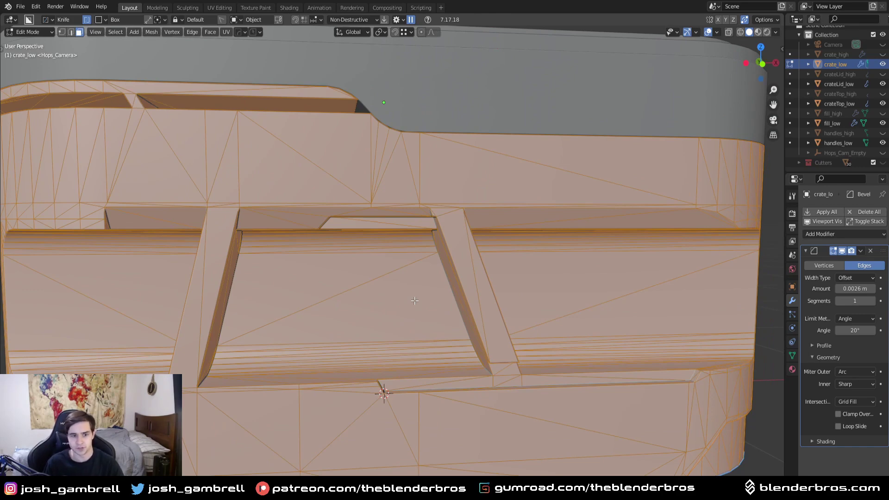
middle_click_drag(389, 302, 425, 300)
middle_click_drag(365, 227, 489, 310)
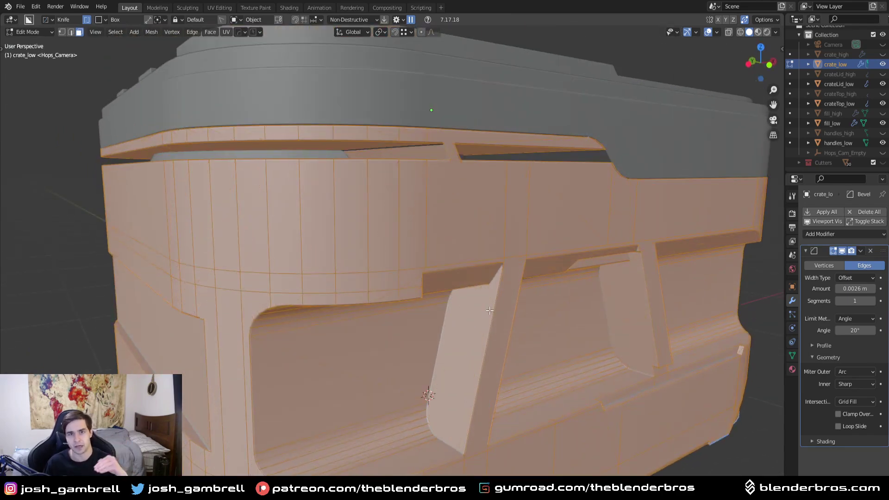
key("Tab")
Check the face orientation setting among the viewport overlay options and deselect the crate.
middle_click_drag(510, 216, 491, 215)
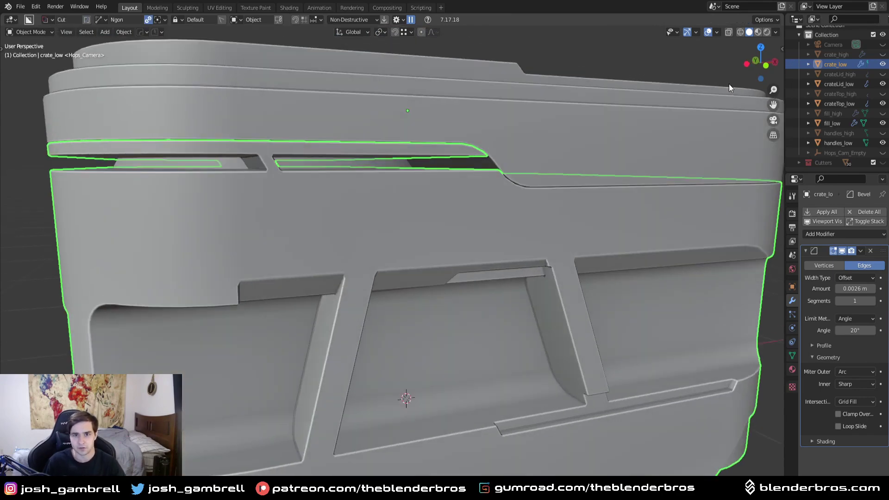
left_click(718, 32)
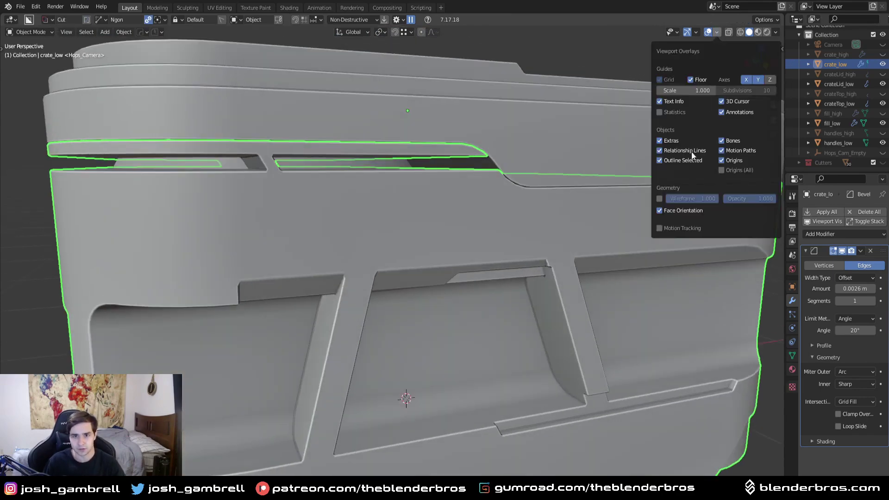
scroll(458, 216, "down", 5)
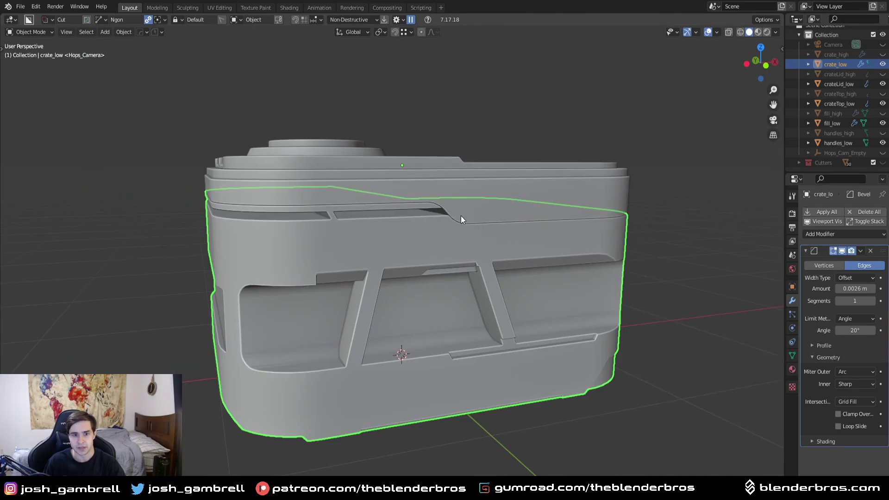
key("alt+a")
scroll(407, 230, "up", 4)
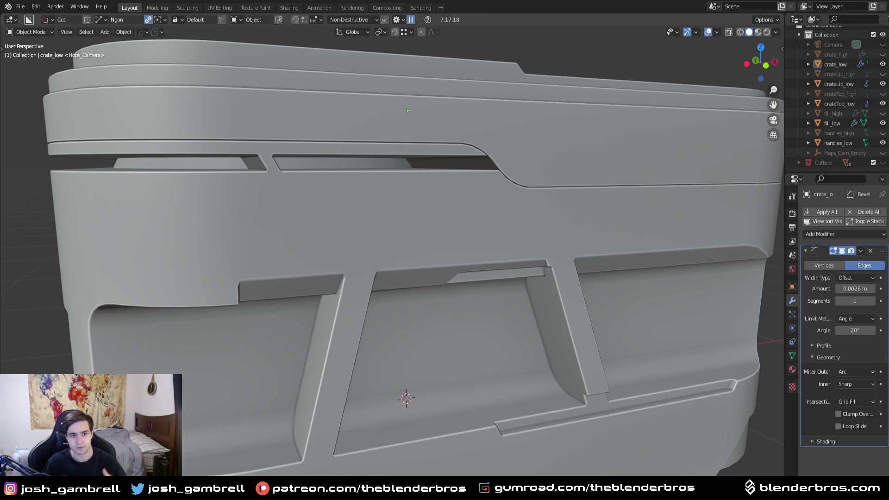
Set the alpha of the 3D Viewport theme's Face Orientation Front color to 0.000 in the preferences.
left_click(36, 22)
left_click(48, 151)
left_click(35, 68)
left_click(101, 111)
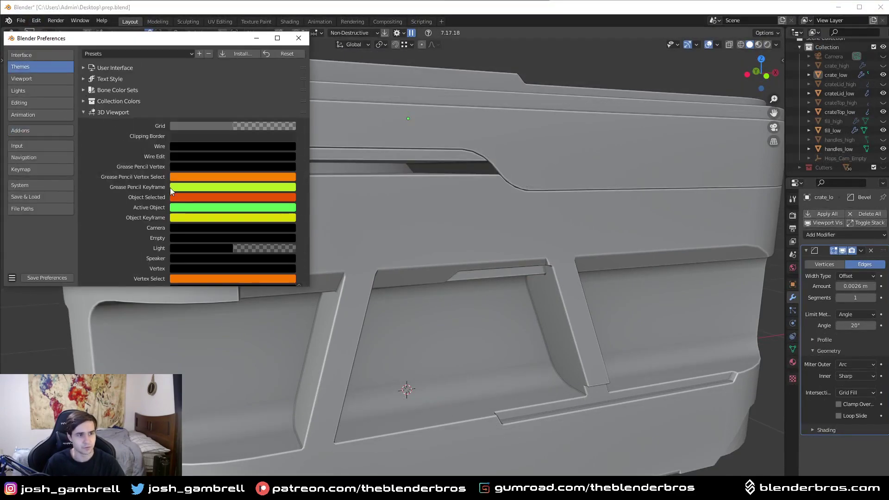
scroll(181, 194, "down", 5)
scroll(190, 201, "down", 5)
left_click(192, 201)
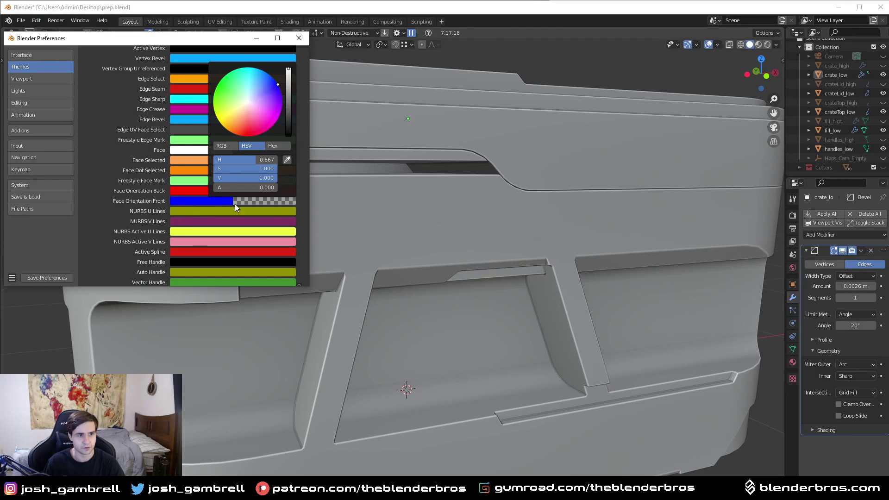
mouse_move(224, 188)
left_mouse_down()
mouse_move(274, 188)
mouse_move(208, 189)
left_mouse_up()
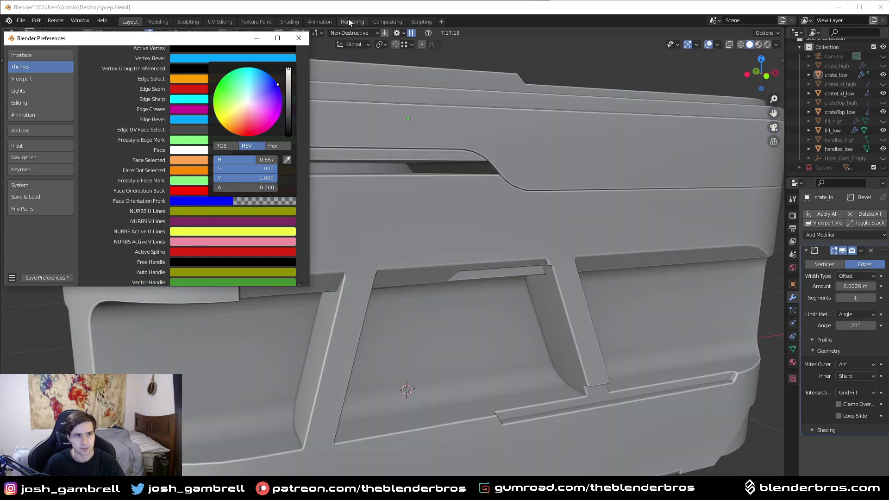
left_click(298, 39)
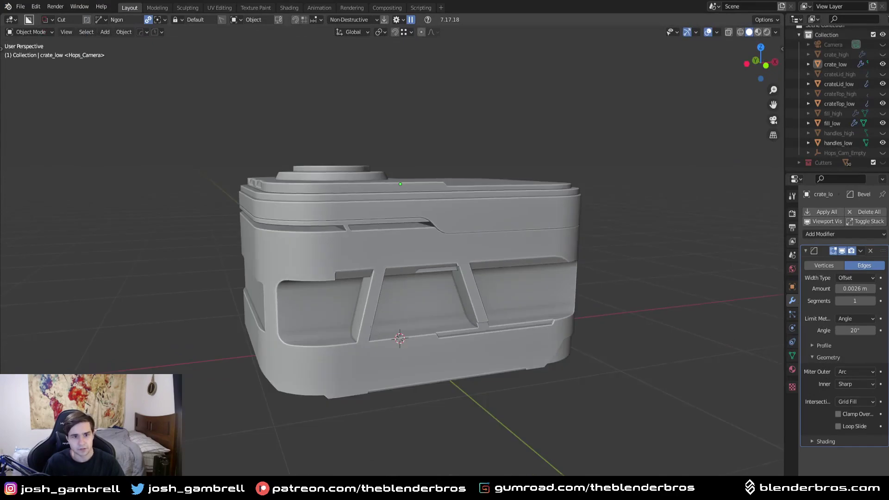
Examine the recess edge on the crate's opposite long side, including its vertices in Edit Mode.
middle_click_drag(408, 283, 605, 224)
scroll(497, 302, "up", 5)
scroll(509, 241, "down", 2)
scroll(476, 326, "up", 6)
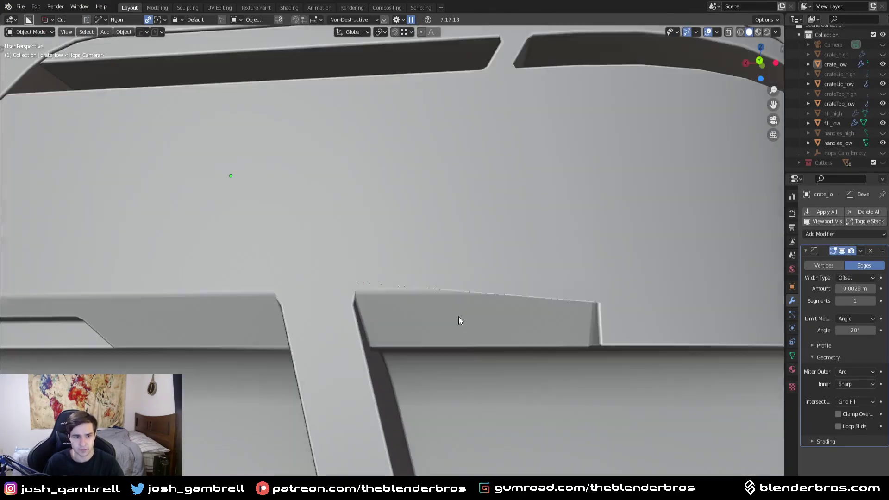
left_click(559, 305)
key("Tab")
left_click(427, 318)
scroll(507, 304, "down", 6)
key("Tab")
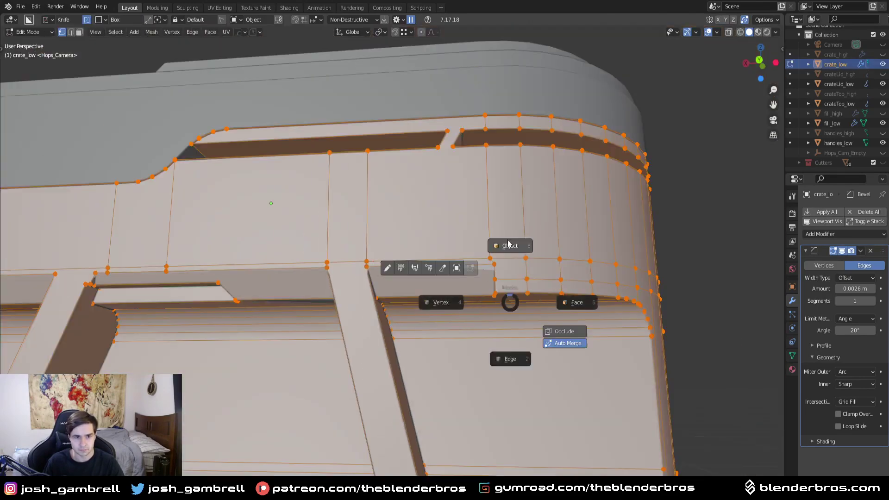
left_click(509, 217)
Mirror the low-poly crate along the Y axis with the mirror gizmo.
middle_click_drag(509, 282, 406, 282)
scroll(406, 283, "down", 4)
middle_click_drag(559, 321, 387, 322)
scroll(365, 328, "up", 3)
scroll(403, 313, "down", 2)
key("alt+x")
scroll(437, 299, "down", 2)
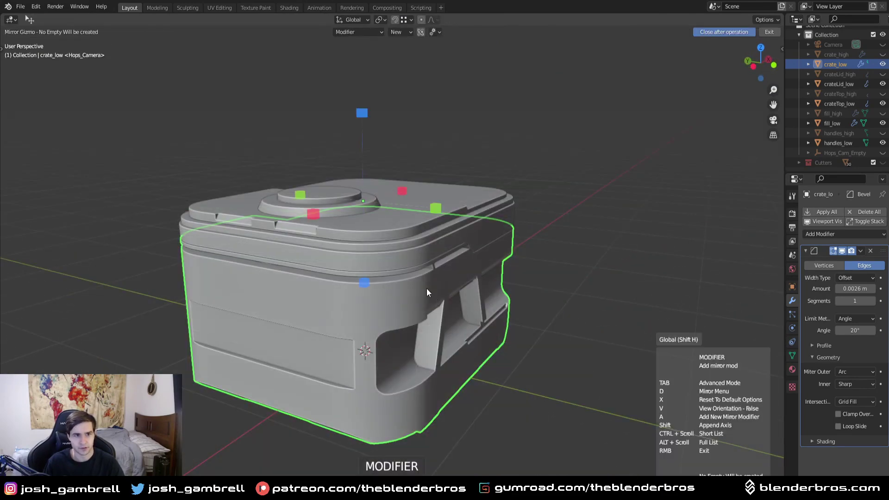
scroll(435, 245, "down", 1, "ctrl")
left_click(438, 212)
Inspect the mirrored side of crate_low and triangulate all of its faces.
mouse_move(480, 263)
middle_mouse_down()
mouse_move(415, 253)
mouse_move(426, 243)
mouse_move(471, 260)
middle_mouse_up()
middle_click_drag(399, 353, 330, 341)
scroll(405, 356, "up", 4)
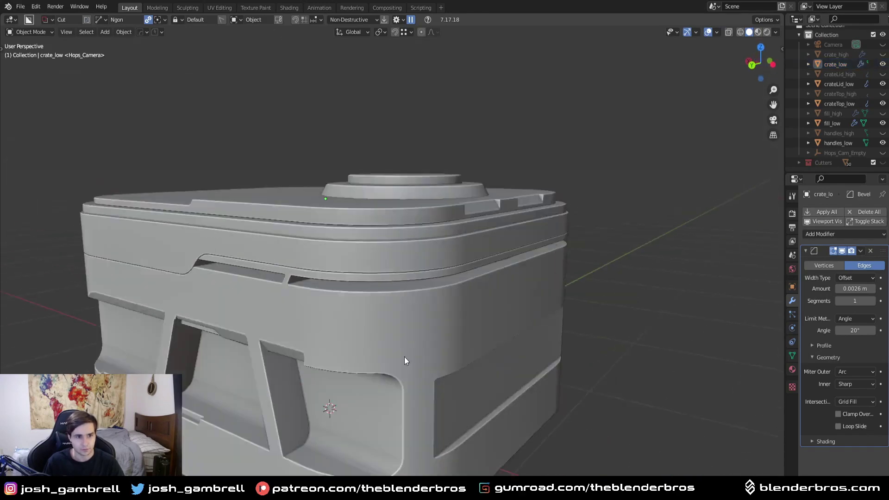
scroll(474, 316, "up", 2)
scroll(330, 340, "down", 3)
scroll(370, 336, "down", 3)
middle_click_drag(405, 332, 429, 334)
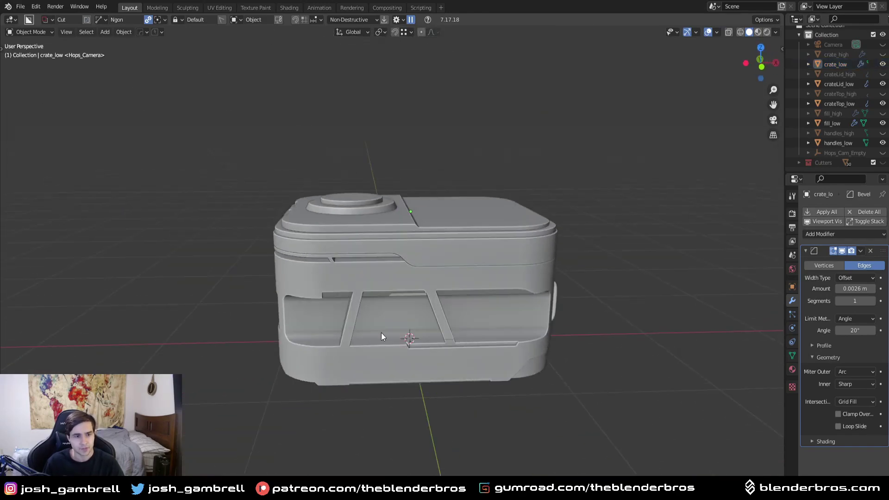
key("Tab")
scroll(413, 333, "up", 4)
key("a")
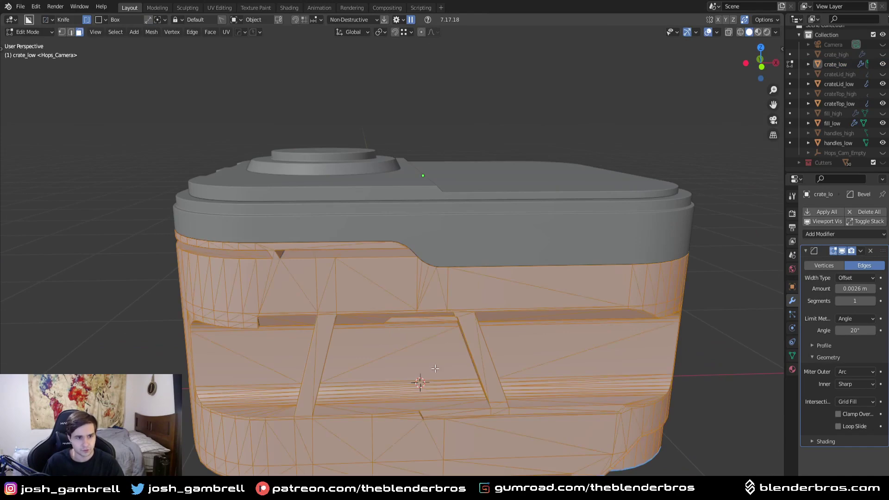
key("Tab")
Temporarily hide the crate's bevel in the viewport and examine the vertices where the slanted strut meets the recess floor.
middle_click_drag(532, 373, 757, 106)
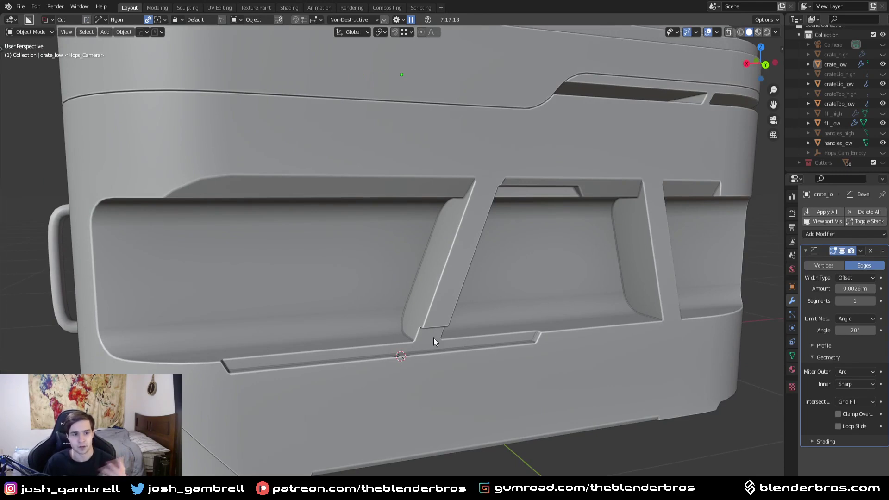
middle_click_drag(472, 303, 484, 314)
scroll(493, 329, "up", 4)
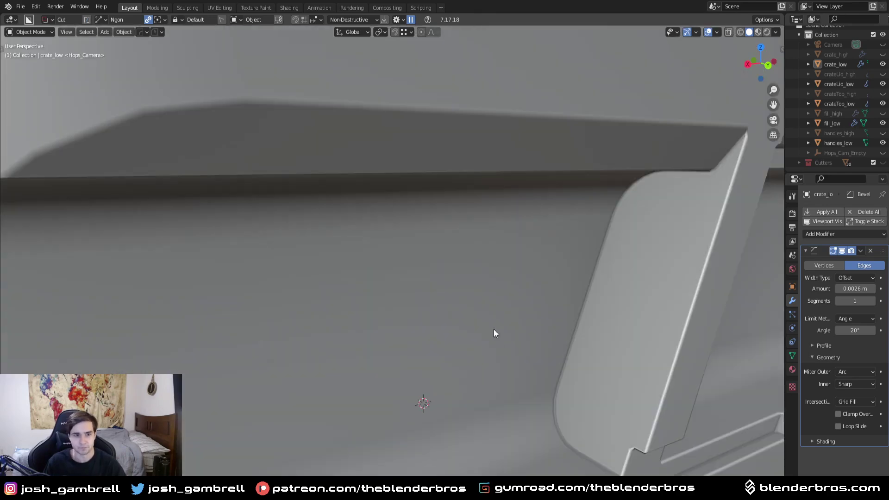
left_click(841, 251)
middle_click_drag(680, 426, 563, 341, "shift")
key("Tab")
scroll(502, 352, "up", 3)
scroll(492, 367, "up", 1)
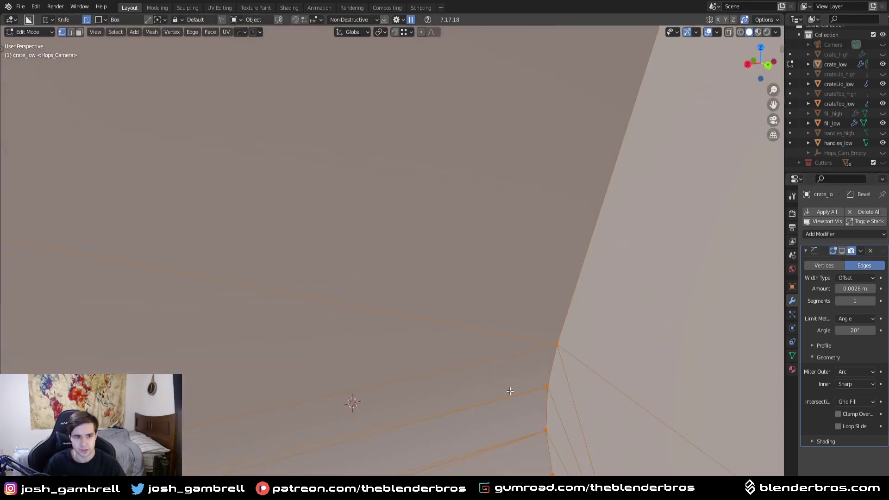
middle_click_drag(533, 387, 505, 341, "shift")
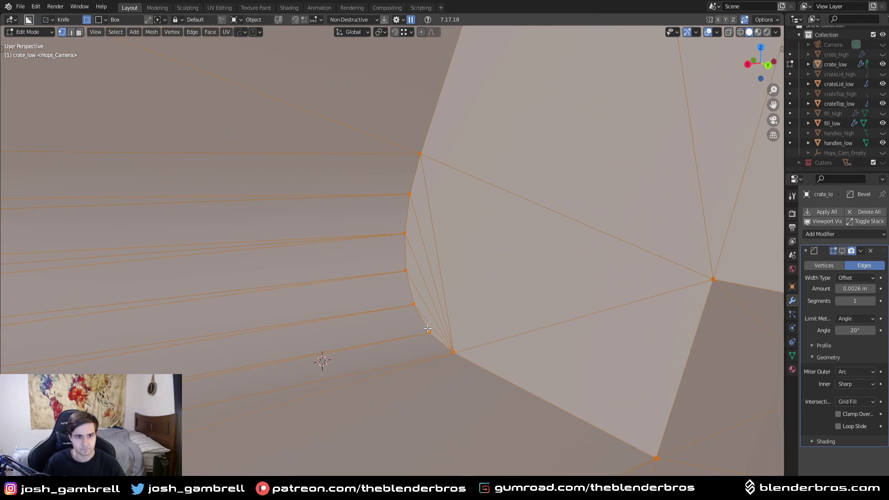
middle_click_drag(430, 332, 440, 310)
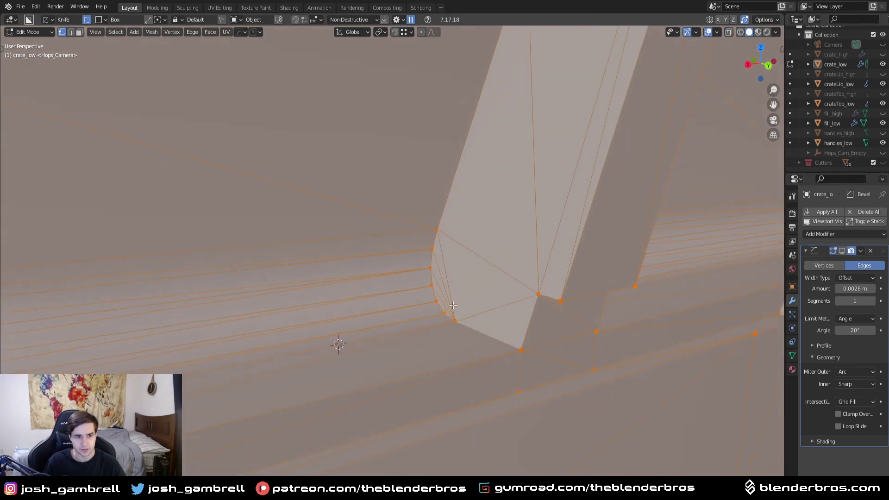
scroll(453, 306, "up", 2)
left_click(842, 251)
key("Tab")
Try adjusting the width of the low-poly crate's bevel interactively with HardOps.
key("shift+q")
key("Escape")
left_click(628, 339)
key("q")
left_click(619, 307)
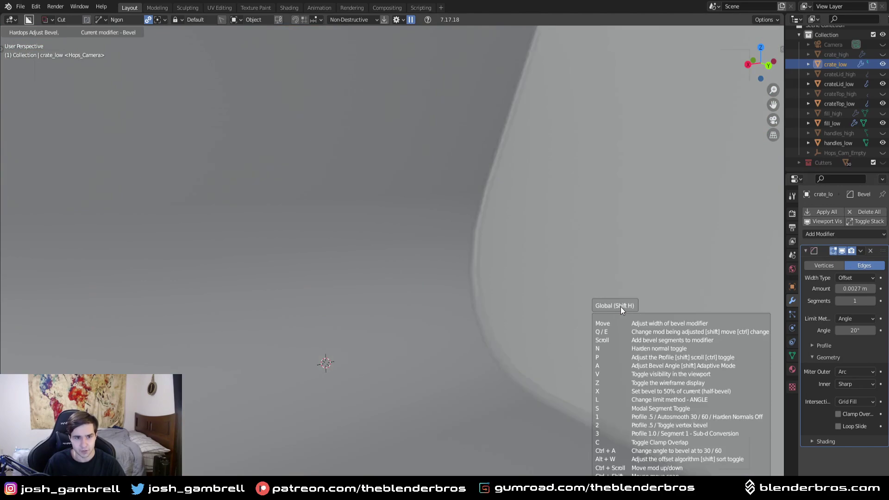
left_click(615, 305)
scroll(622, 300, "down", 7)
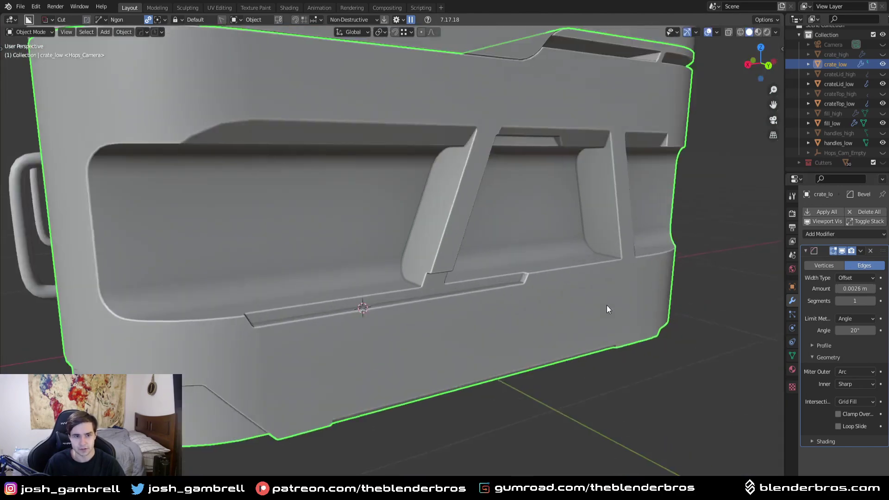
Try a wider HardOps bevel on crate_low while viewing the side with the slanted struts.
middle_click_drag(603, 310, 489, 188)
key("q")
left_click(491, 184)
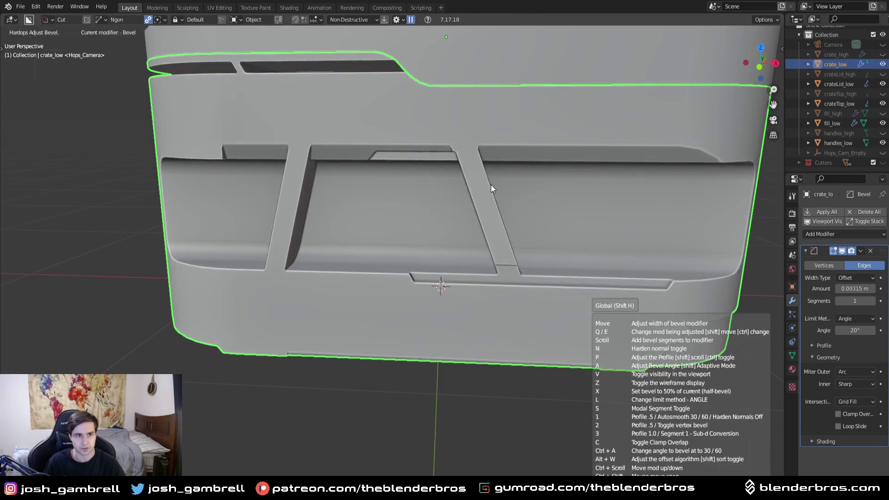
right_click(489, 185)
Triangulate all faces of crateTop_low and examine the resulting edges around the S-curve on its lower border.
middle_click_drag(490, 185, 363, 281, "shift")
scroll(509, 251, "up", 2)
scroll(599, 219, "down", 2)
left_click(554, 221)
key("Tab")
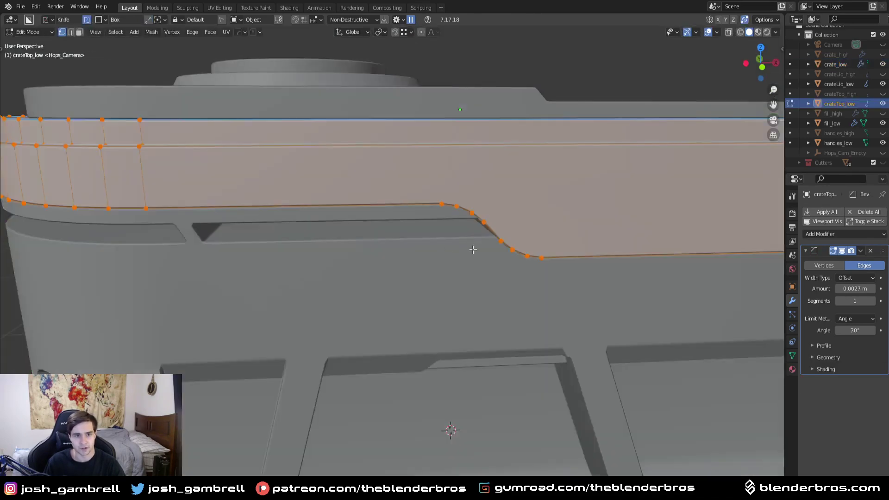
middle_click_drag(493, 253, 459, 270)
key("ctrl+t")
scroll(448, 281, "down", 7)
scroll(481, 267, "up", 7)
scroll(306, 232, "up", 4)
scroll(119, 168, "down", 4)
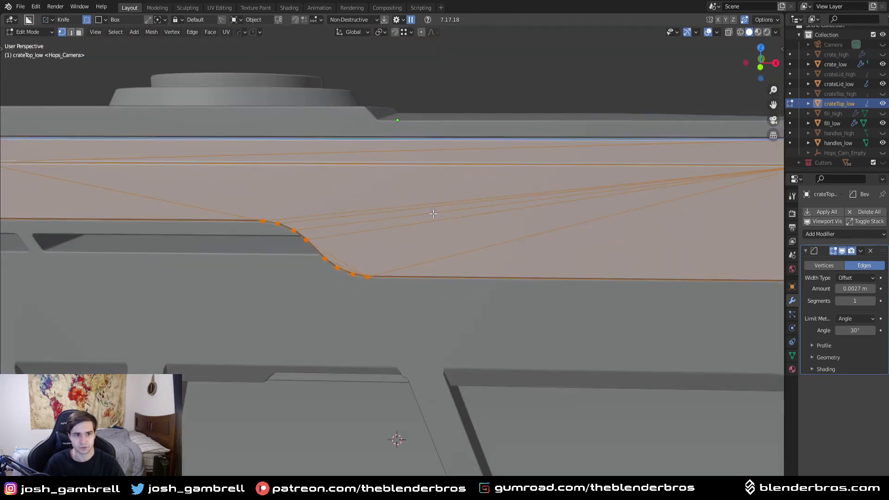
scroll(458, 211, "down", 3)
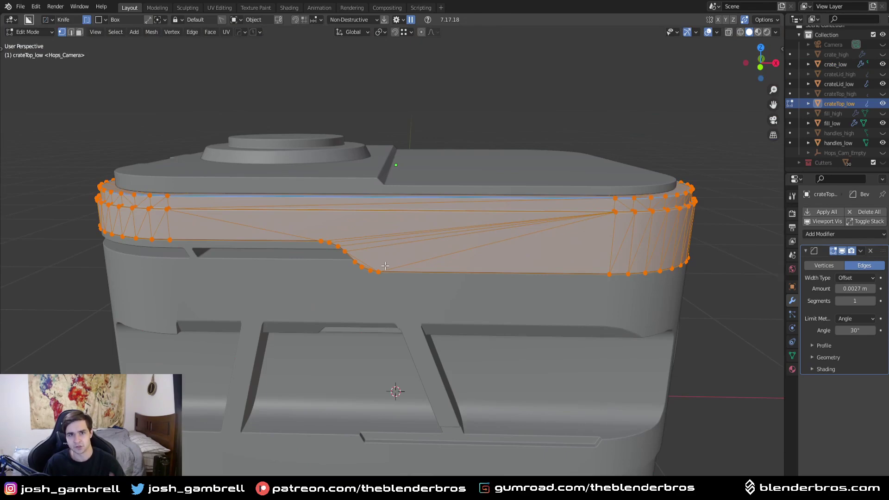
scroll(541, 220, "up", 7)
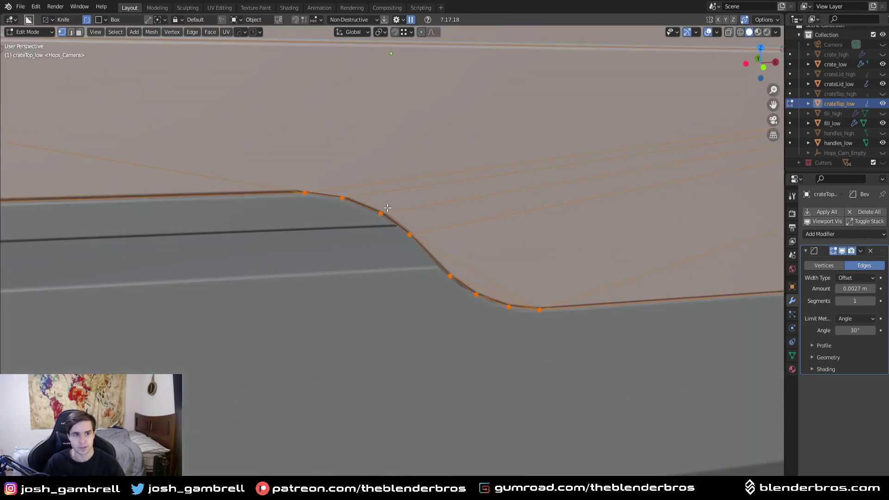
Try a wider HardOps bevel on crateTop_low to test the shading along its S-curved border.
key("Tab")
left_click(467, 218)
key("q")
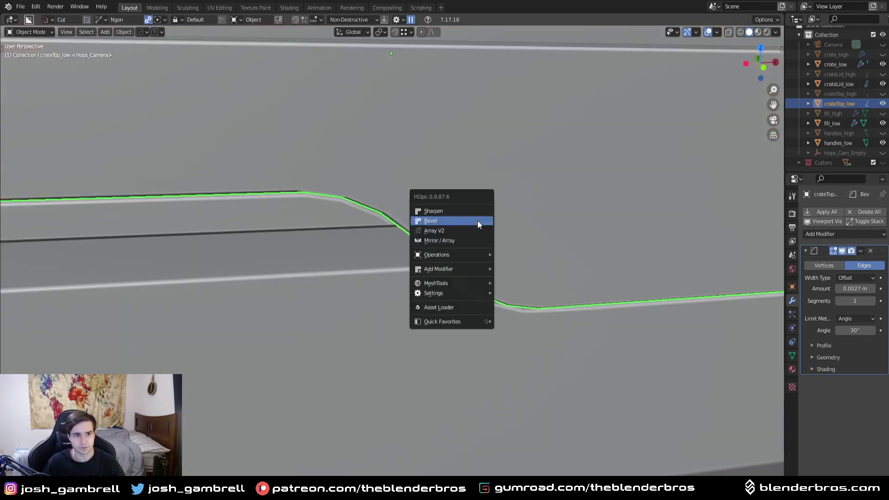
left_click(477, 221)
mouse_move(471, 221)
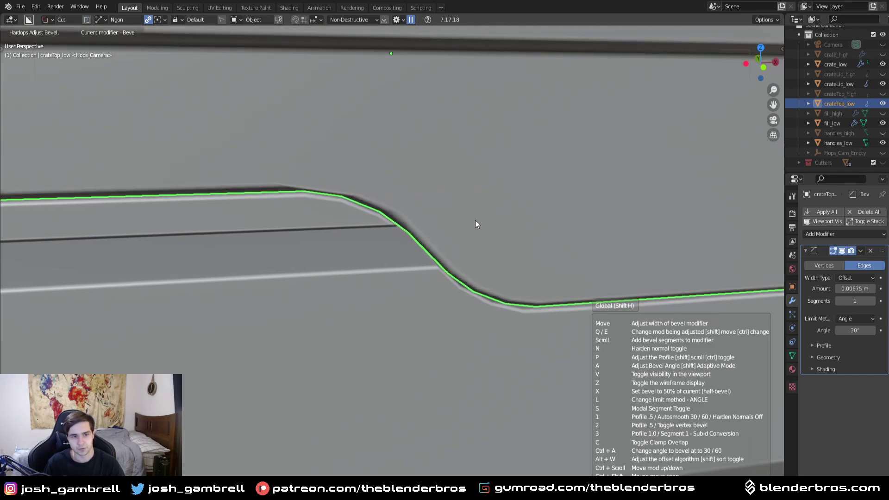
left_click(475, 224)
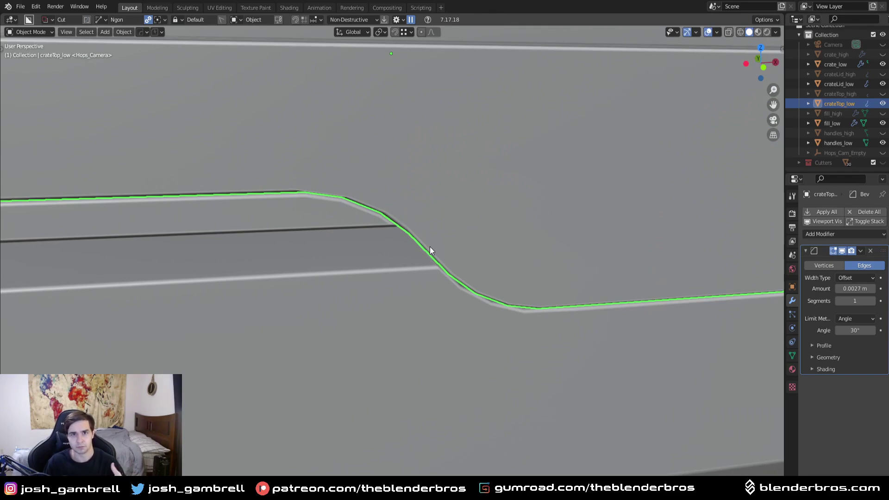
Remove the triangulation from crateTop_low's faces and examine the long front face above the S-curve.
scroll(429, 250, "down", 6)
key("Tab")
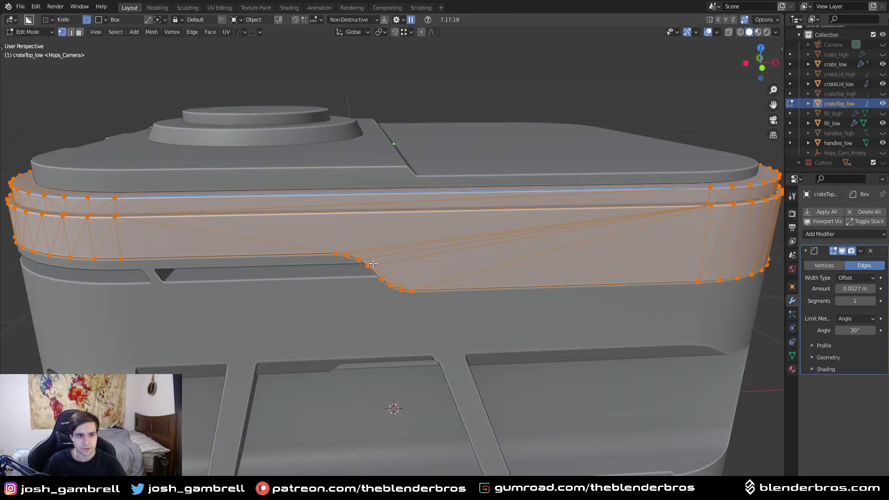
key("alt+j")
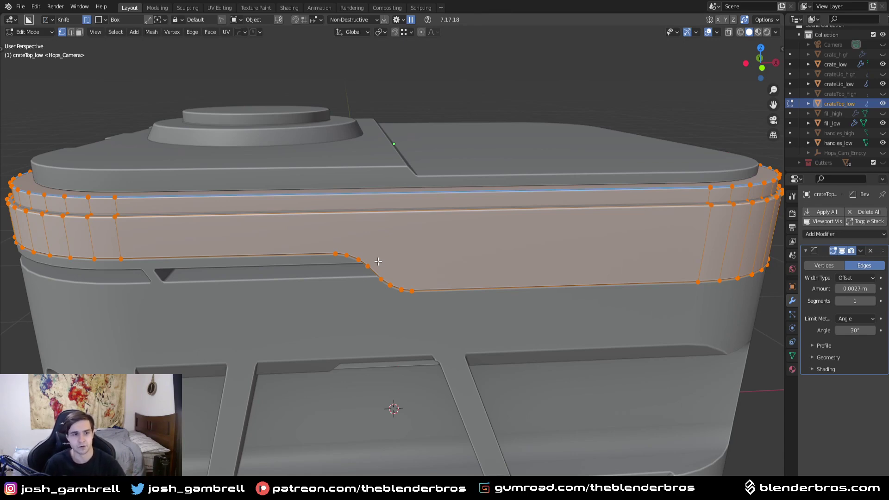
scroll(373, 259, "up", 4)
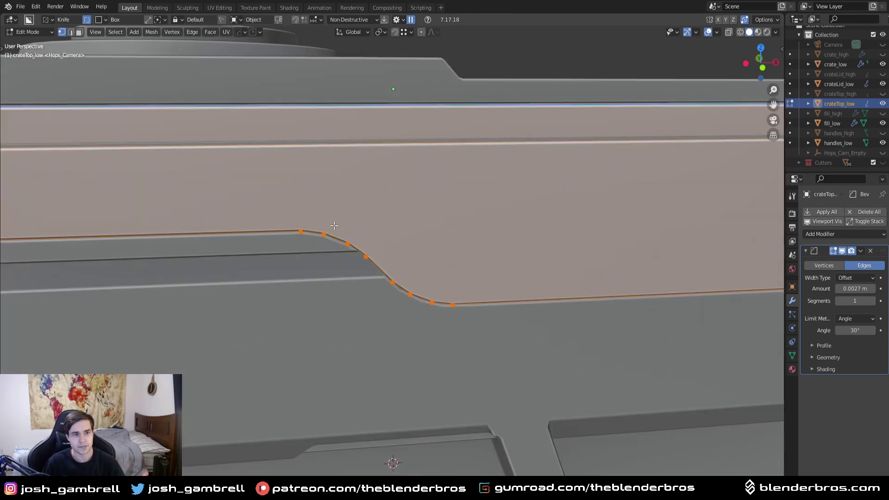
scroll(352, 236, "down", 6)
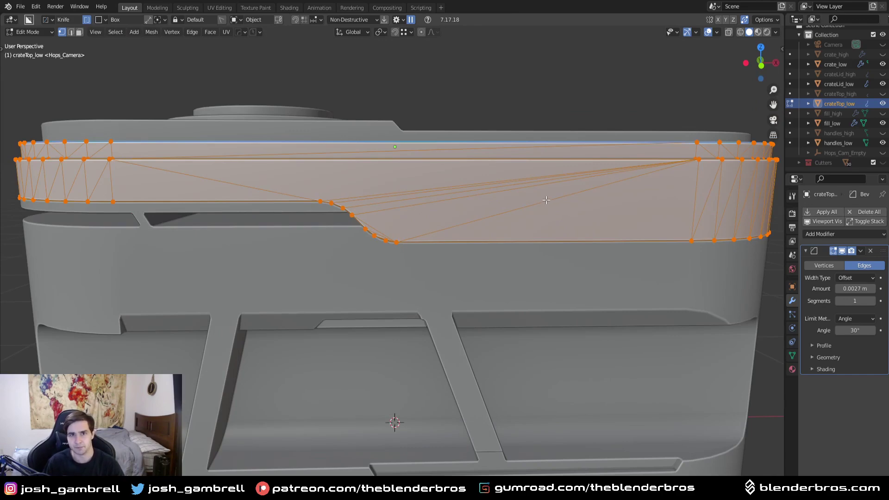
middle_click_drag(546, 200, 536, 200)
middle_click_drag(448, 210, 405, 232)
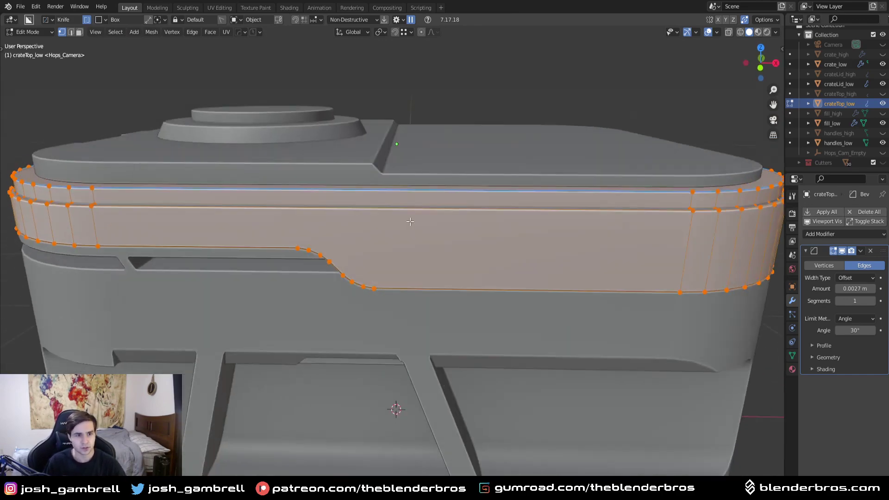
scroll(405, 232, "up", 3)
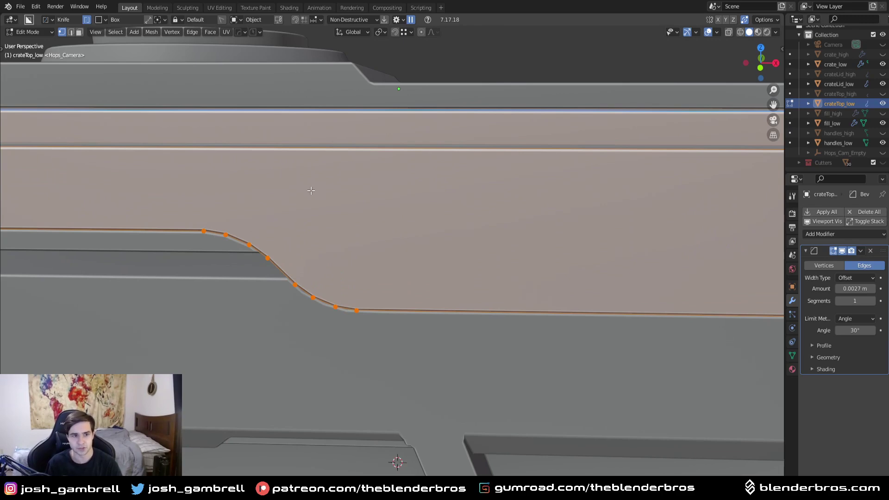
In front orthographic view, knife a vertical cut from the S-curve's upper-end vertex to the ledge edge of crateTop_low.
middle_click_drag(327, 191, 415, 417)
key("KP_1")
key("KP_5")
scroll(416, 417, "up", 3)
key("alt+a")
key("k")
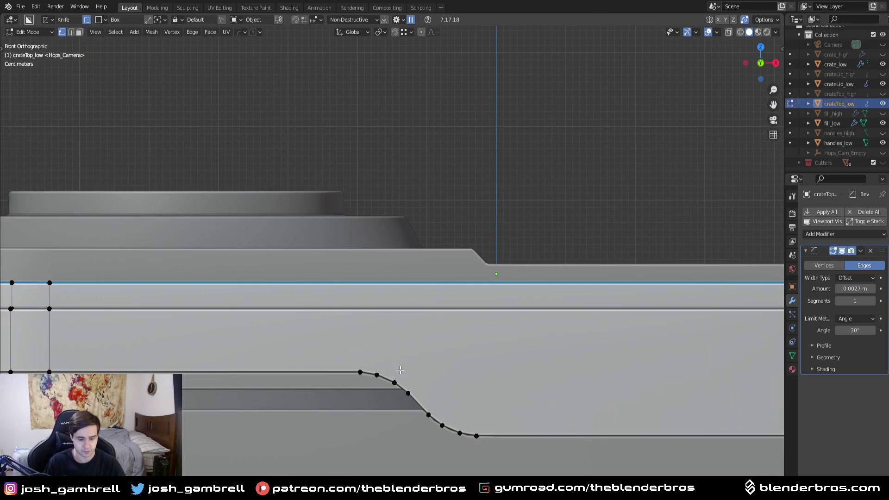
left_click(360, 372)
key("z")
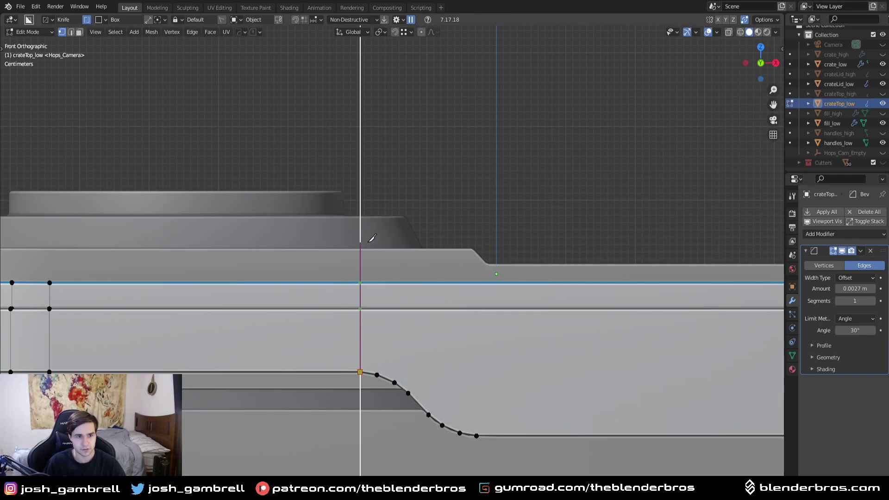
left_click(369, 240)
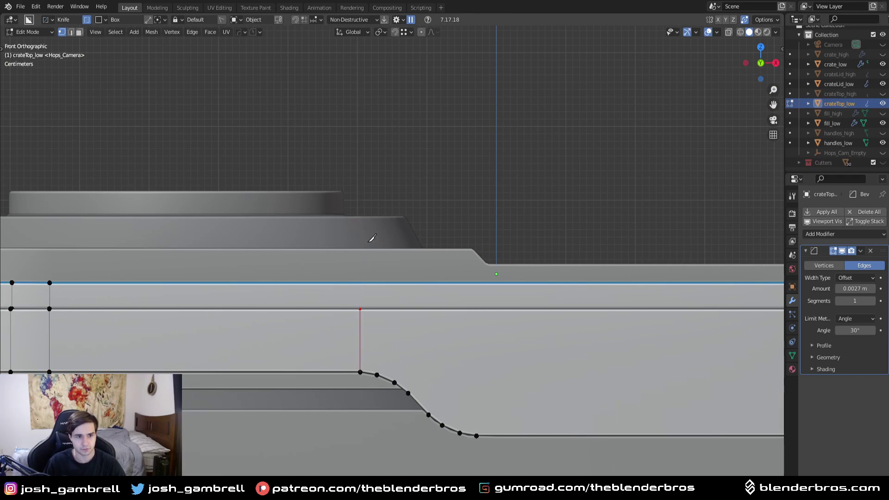
Knife two more vertical cuts from the S-curve's middle and lower-end vertices up to the ledge edge.
left_click(408, 393)
key("z")
left_click(408, 288)
left_click(477, 435)
key("z")
left_click(478, 315)
key("Return")
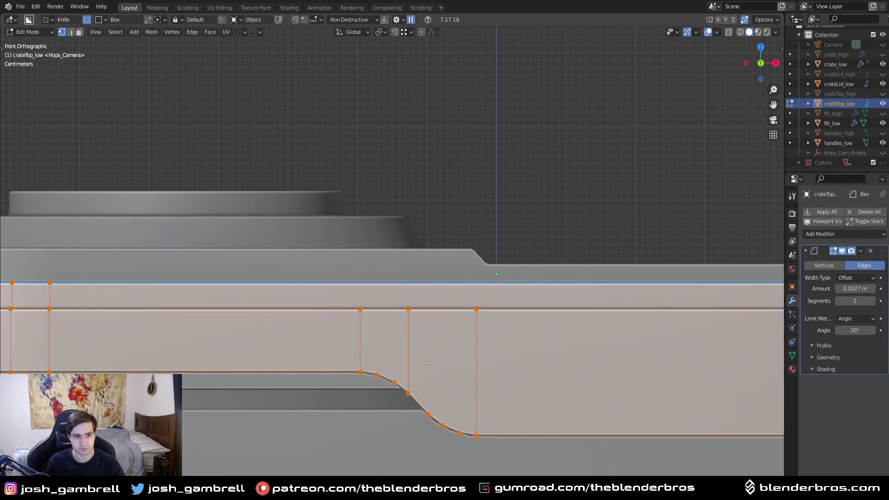
Try triangulating crateTop_low with the three vertical cuts, and undo both the triangulation and the cuts.
key("ctrl+t")
scroll(451, 345, "down", 4)
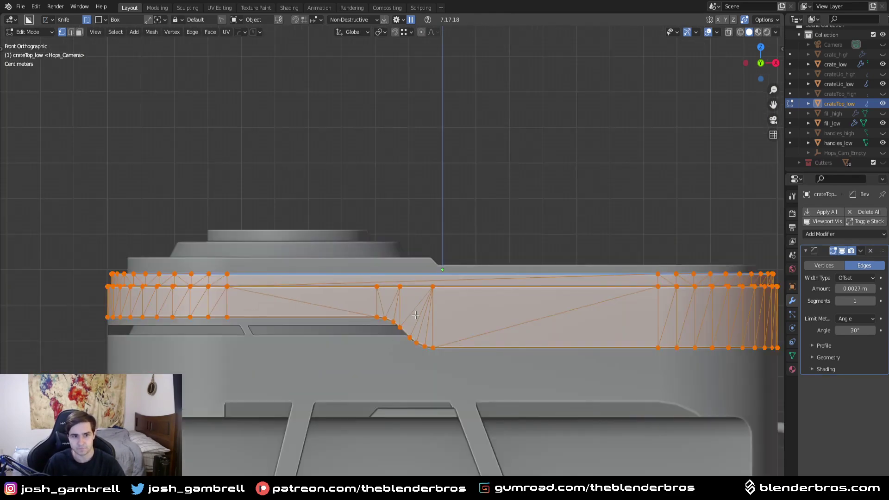
scroll(403, 320, "up", 8)
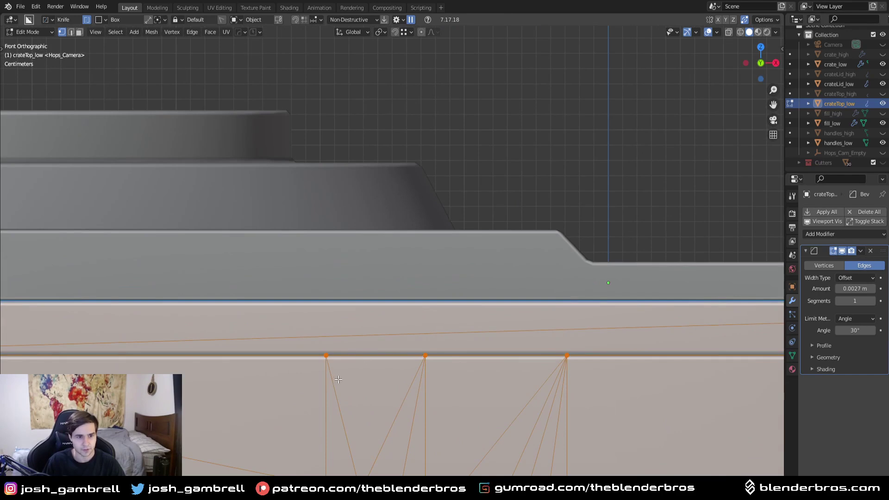
key("ctrl+z")
key("ctrl+z")
key("ctrl+z")
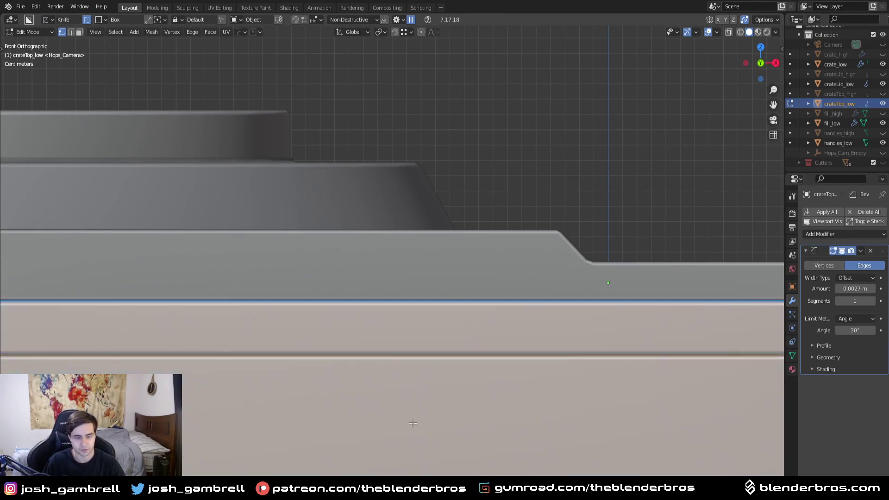
Subdivide the long front ledge edge above the S-curve of crateTop_low to add a midpoint vertex.
scroll(418, 387, "down", 3)
middle_click_drag(421, 376, 424, 336, "shift")
scroll(423, 337, "down", 4)
key("2")
left_click(428, 274)
right_click(427, 268)
left_click(446, 253)
right_click(453, 256)
left_click(456, 249)
Slide the new midpoint vertex along the ledge edge by a factor of about 0.08 until it sits above the S-curve.
key("1")
left_click(453, 269)
key("g")
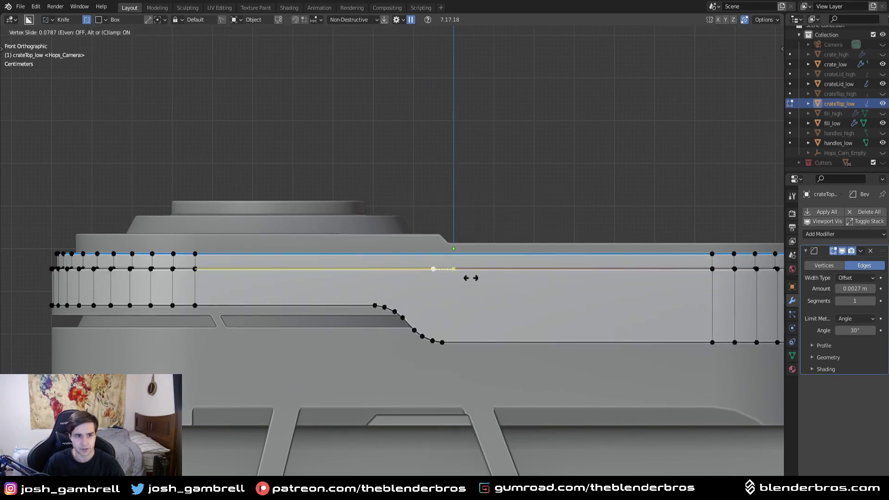
left_click(471, 277)
Connect each of the four upper S-curve vertices to the slid ledge vertex with its own edge.
scroll(423, 322, "up", 4)
left_click(356, 348, "shift")
key("j")
left_click(377, 353)
left_click(478, 274, "shift")
key("ctrl+z")
key("ctrl+z")
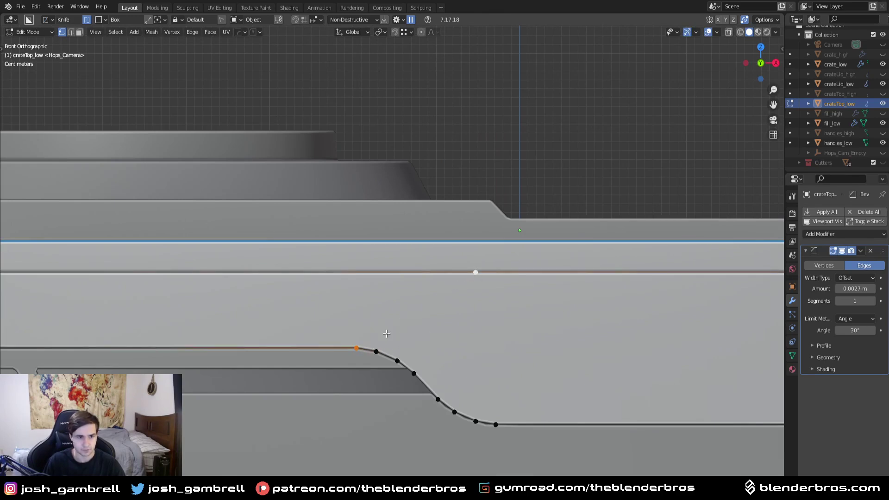
left_click(376, 352)
left_click(475, 272, "shift")
key("j")
left_click(397, 360)
left_click(475, 273, "shift")
key("j")
left_click(414, 373)
left_click(474, 301, "shift")
Connect the four lower S-curve vertices to the slid ledge vertex with HardOps Star Connect.
left_click(437, 399)
left_click(495, 424, "ctrl")
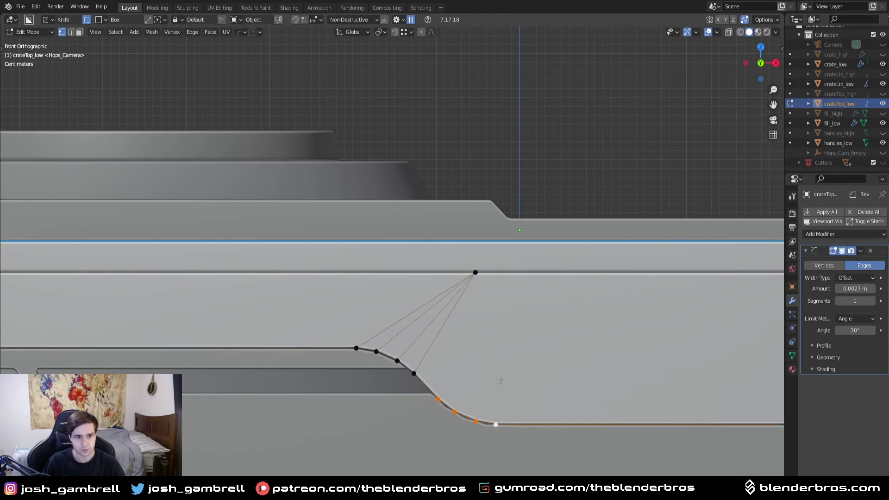
left_click(476, 273, "shift")
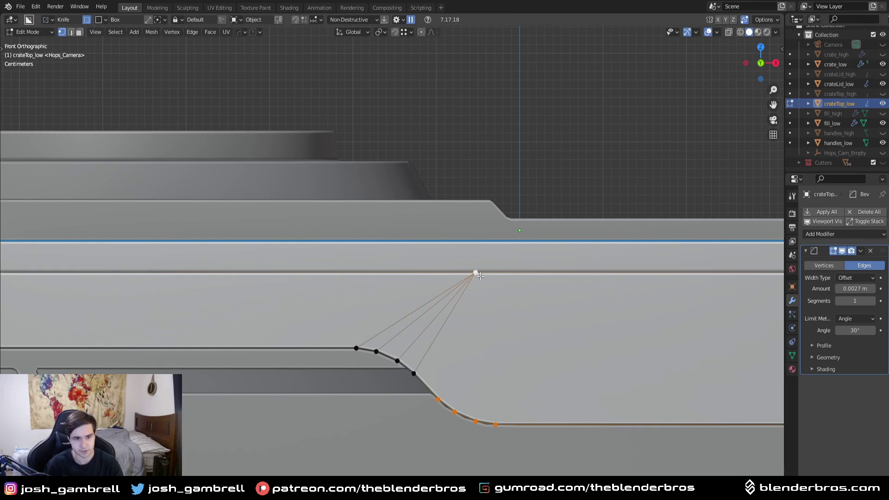
key("F3")
type("st")
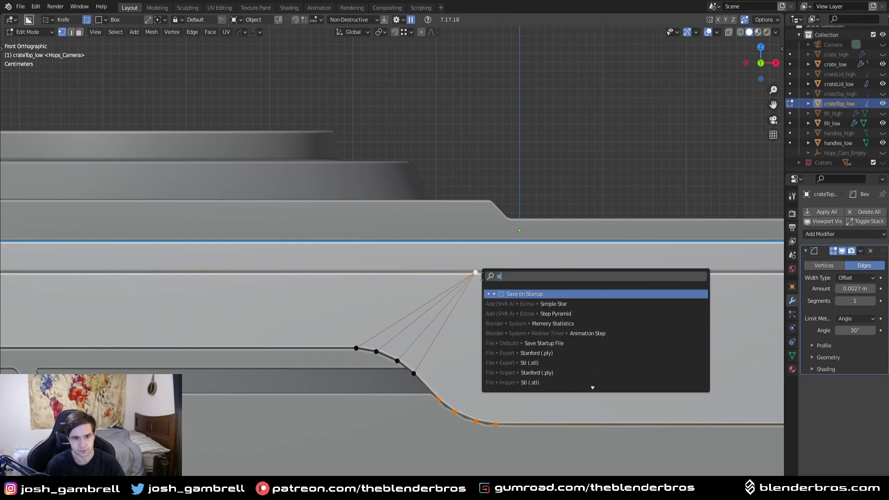
type("ar conn")
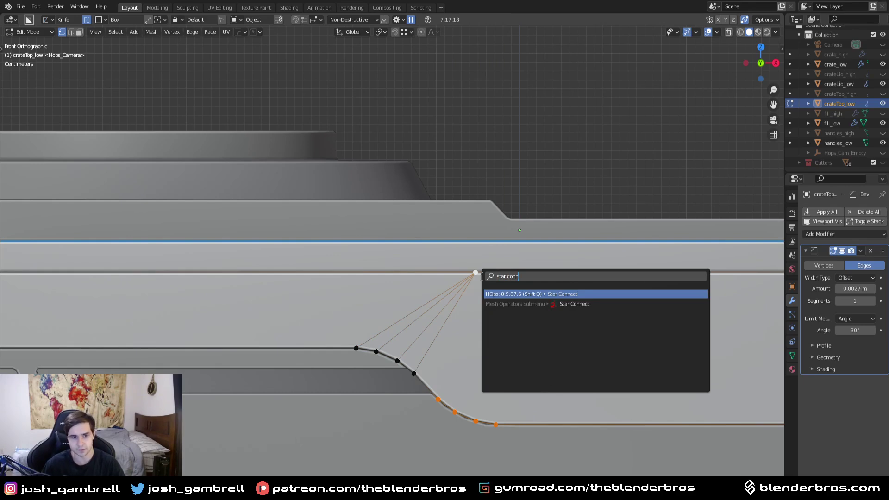
key("Return")
scroll(480, 275, "down", 4)
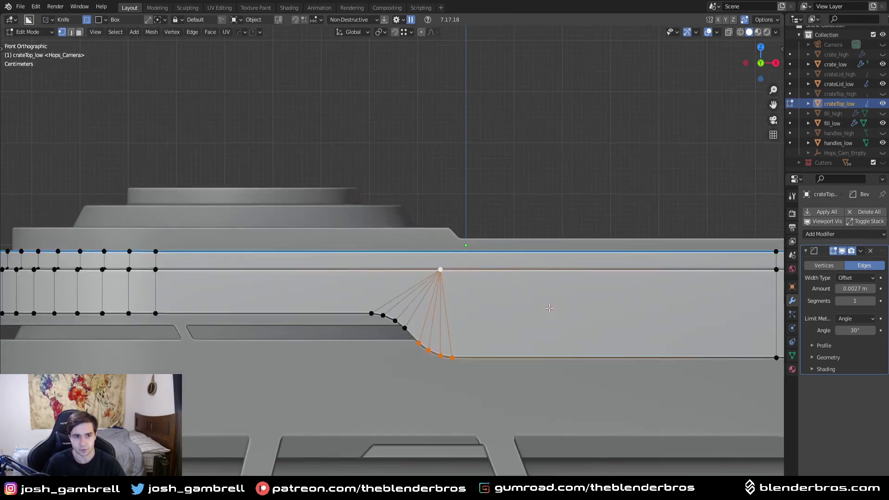
Triangulate all faces of crateTop_low, check the fan of edges around the S-curve, and return to Object Mode.
key("a")
scroll(453, 322, "up", 4)
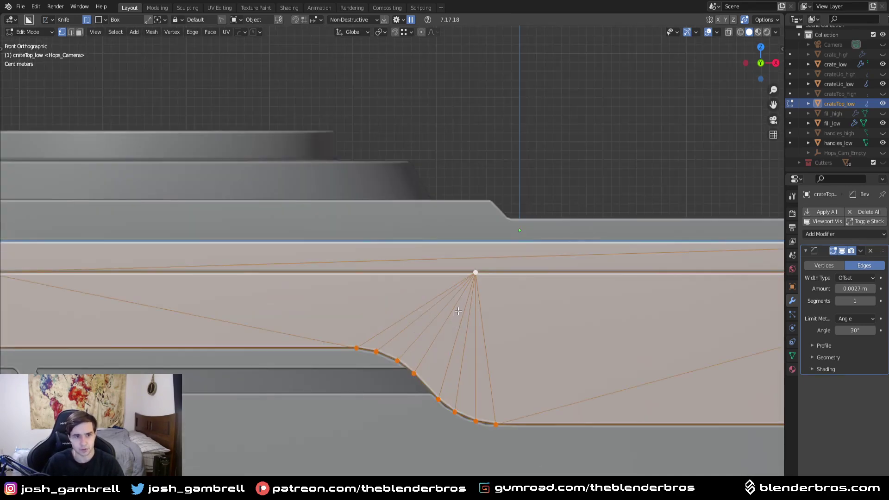
scroll(453, 321, "down", 4)
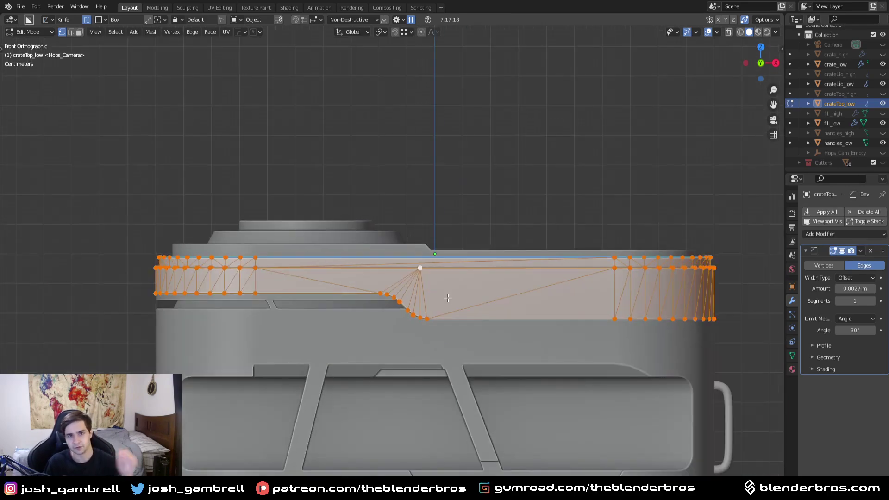
scroll(392, 261, "up", 3)
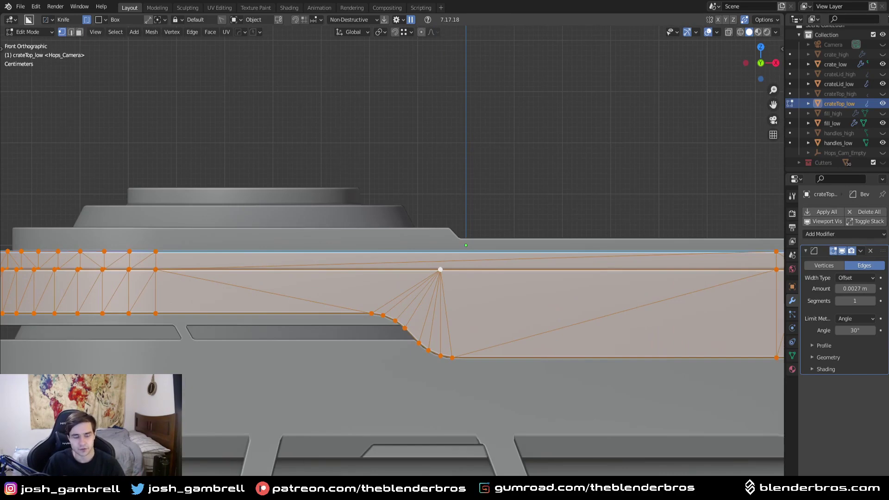
scroll(466, 245, "down", 4)
scroll(393, 265, "up", 3)
middle_click_drag(473, 359, 482, 363)
key("Tab")
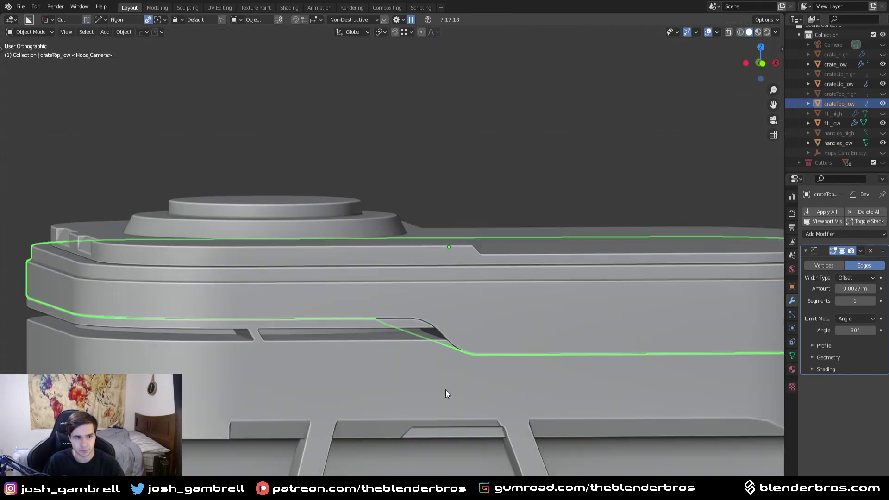
Try dissolving the triangulation edges on crate_low's flat faces with HardOps and inspect the recesses around the slanted struts.
left_click(440, 392)
key("Tab")
key("2")
middle_click_drag(511, 444, 469, 344, "shift")
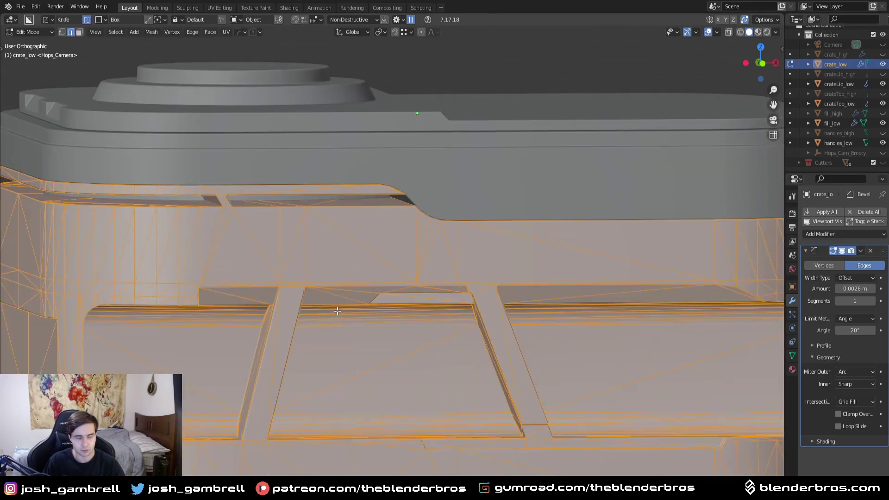
key("q")
mouse_move(435, 412)
left_click(520, 412)
middle_click_drag(554, 390, 644, 290)
key("KP_5")
middle_click_drag(373, 246, 350, 262, "shift")
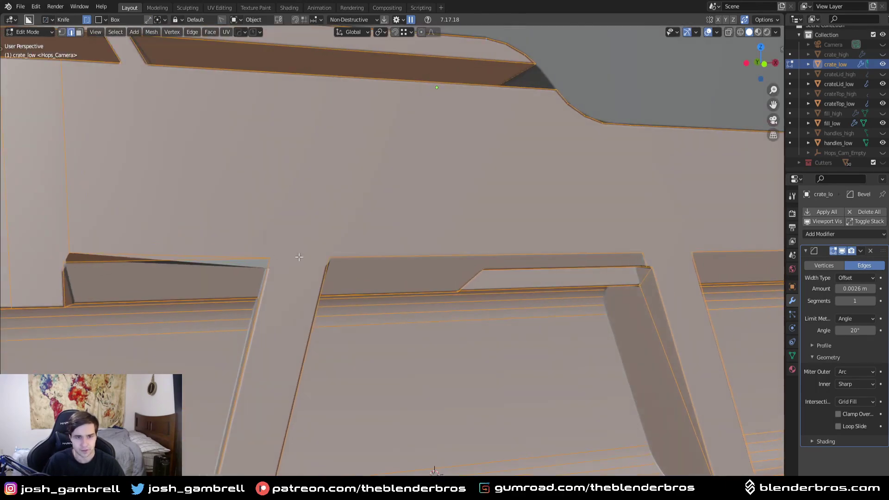
middle_click_drag(120, 257, 609, 257)
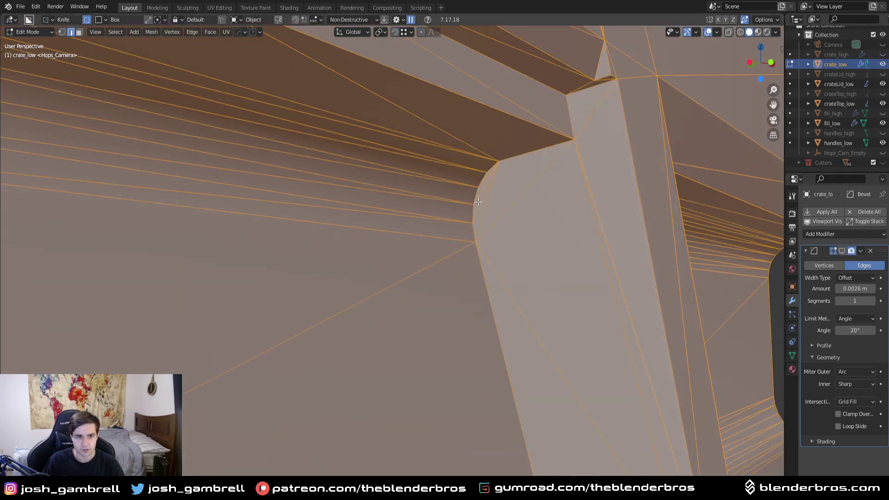
Undo crate_low's triangulation and connect the inner end vertices of the upper and lower curves on the slanted strut's side face.
scroll(497, 180, "up", 3)
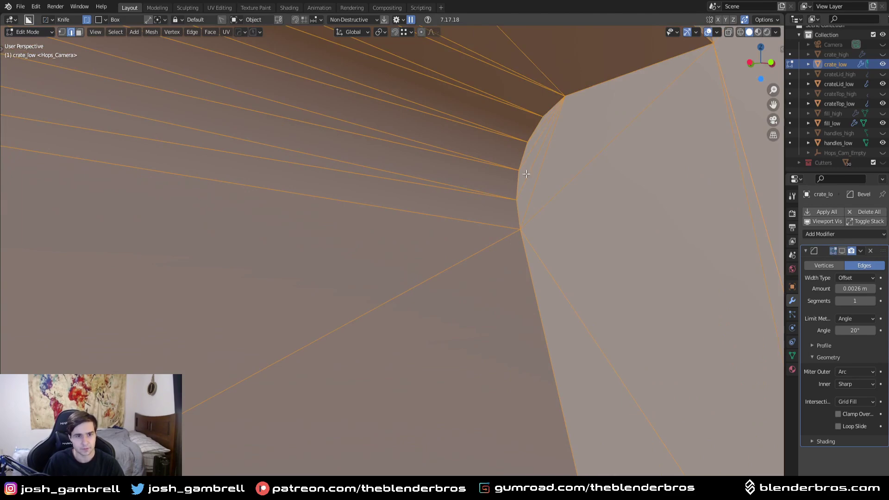
key("ctrl+z")
key("Tab")
left_click(473, 195)
left_click(565, 96)
scroll(596, 374, "down", 3)
middle_click_drag(595, 374, 566, 322)
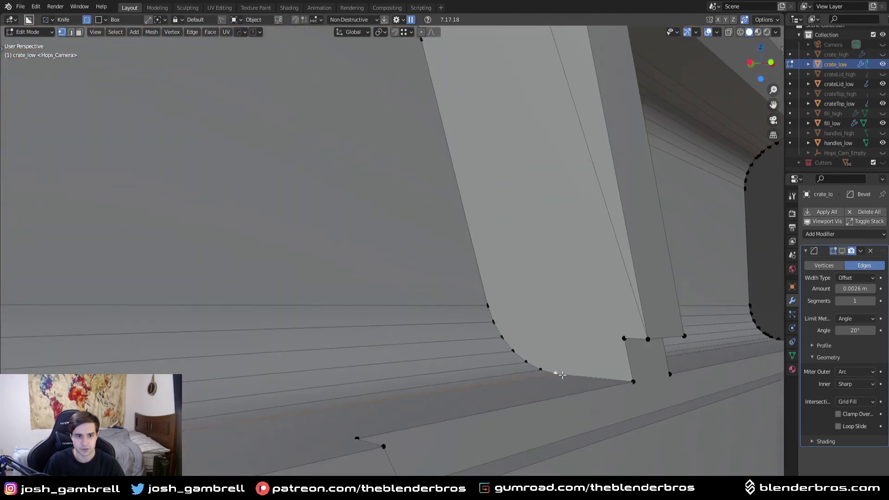
middle_click_drag(540, 276, 550, 251)
left_click(545, 389)
Knife two horizontal cuts across the strut's side face, starting where its lower and upper curves meet the straight back edge.
middle_click_drag(628, 423, 634, 395)
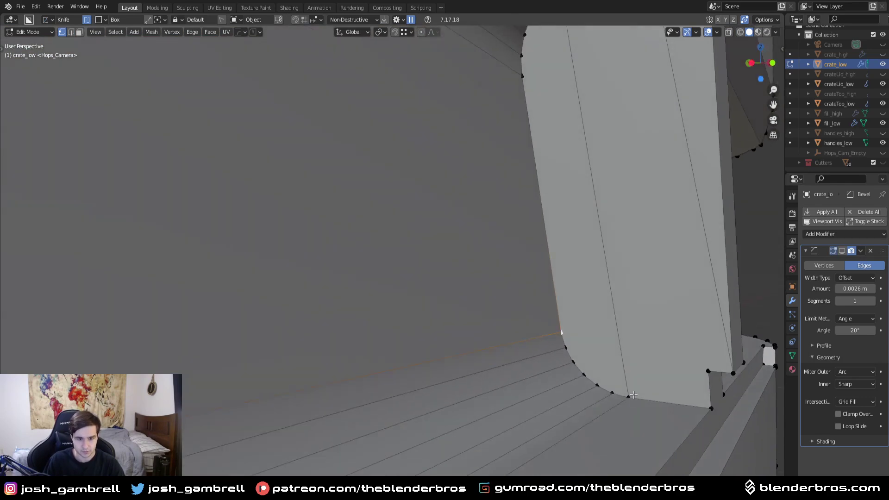
left_click(561, 332)
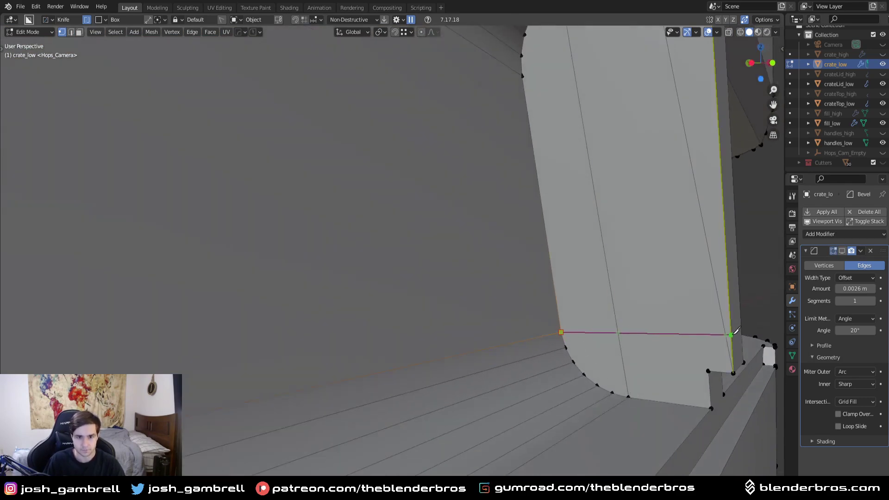
left_click(708, 371)
key("Return")
middle_click_drag(613, 249, 581, 296)
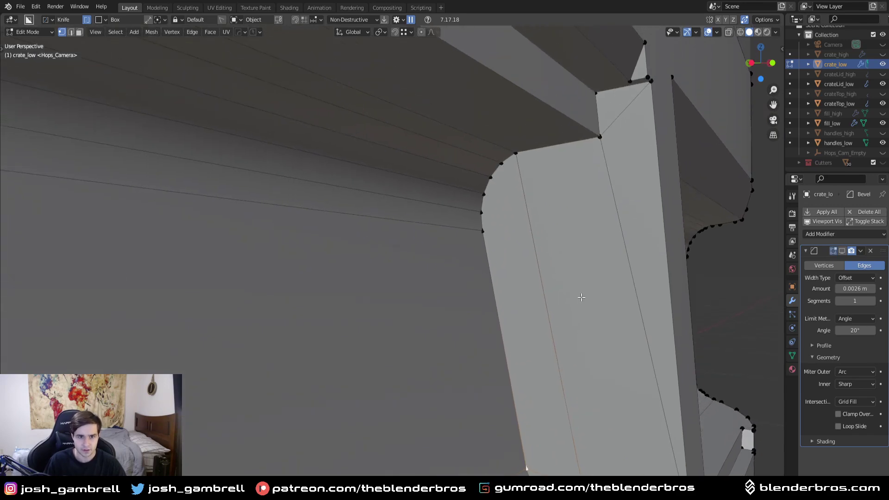
left_click(482, 230)
left_click(664, 221)
key("Return")
Triangulate all of crate_low's faces and check the fan of edges around the strut's upper curve.
key("a")
middle_click_drag(537, 246, 536, 240)
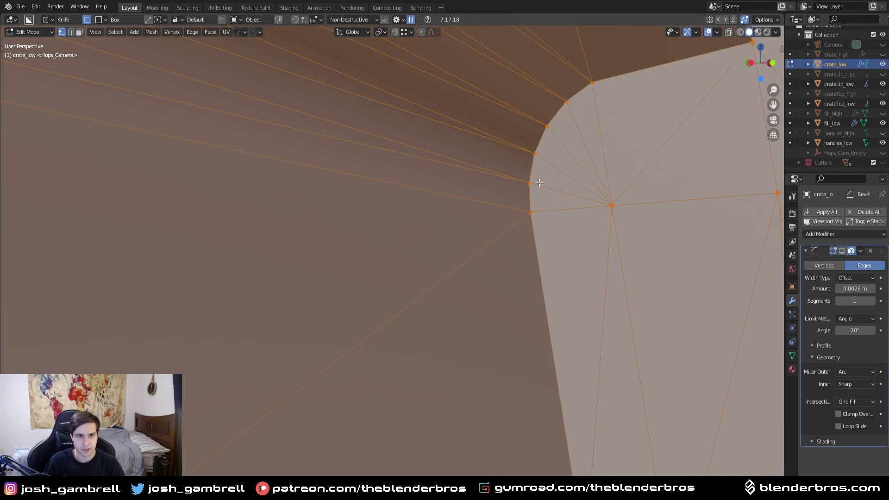
middle_click_drag(537, 182, 535, 282)
left_click(534, 269)
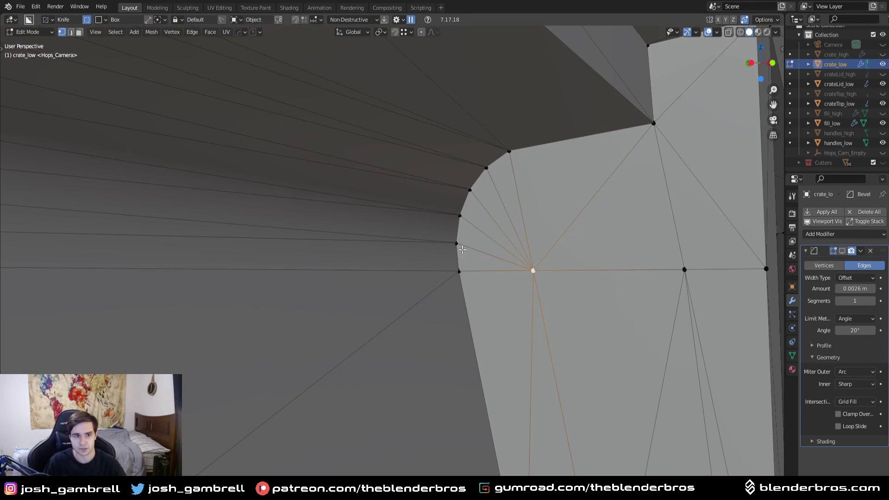
scroll(465, 250, "up", 3)
middle_click_drag(528, 220, 471, 230, "shift")
key("alt+a")
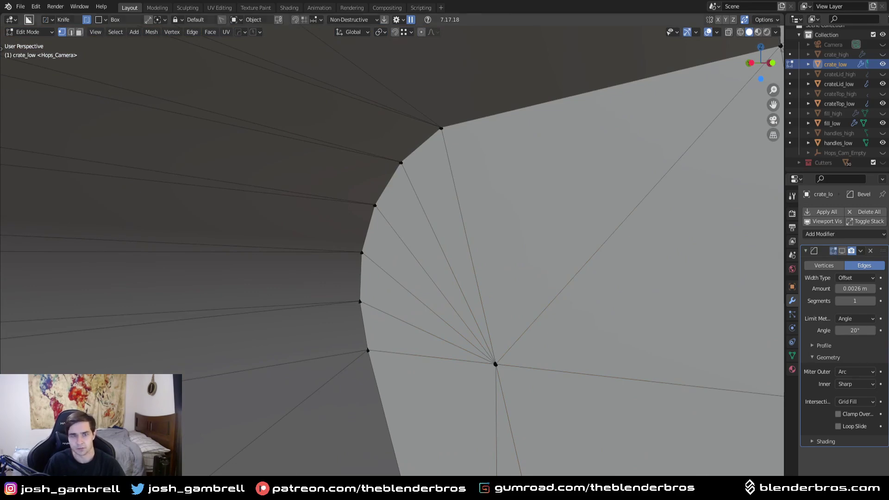
scroll(392, 250, "down", 6)
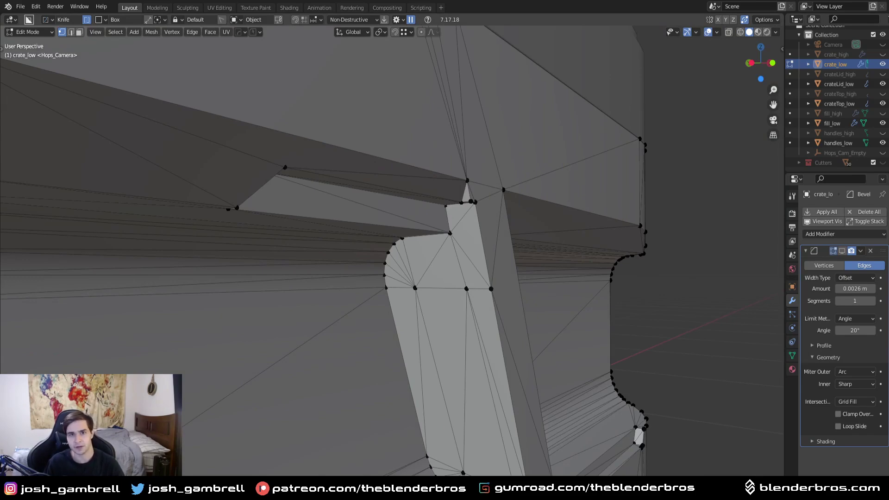
Show crate_low's Bevel modifier in the viewport and revert the extra strut cuts and triangulation.
scroll(393, 251, "down", 3)
middle_click_drag(392, 278, 530, 272)
key("Tab")
middle_click_drag(519, 230, 393, 272)
left_click(842, 250)
scroll(522, 243, "down", 3)
key("Tab")
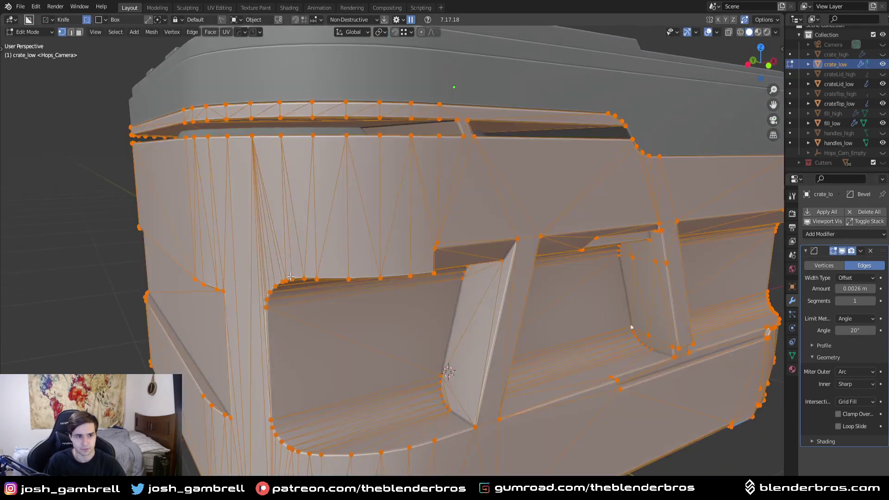
key("alt+a")
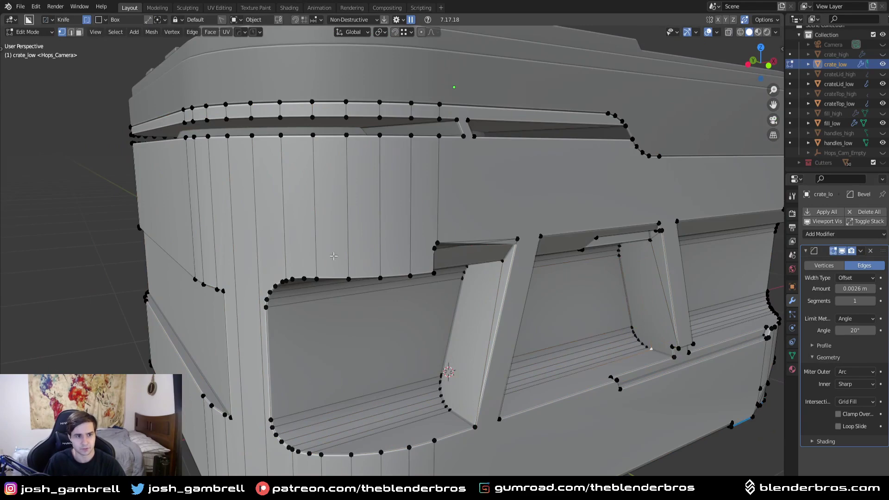
Triangulate all faces of crate_low in edge mode and check the beveled curve of the slanted strut.
key("2")
key("a")
middle_click_drag(372, 263, 386, 253)
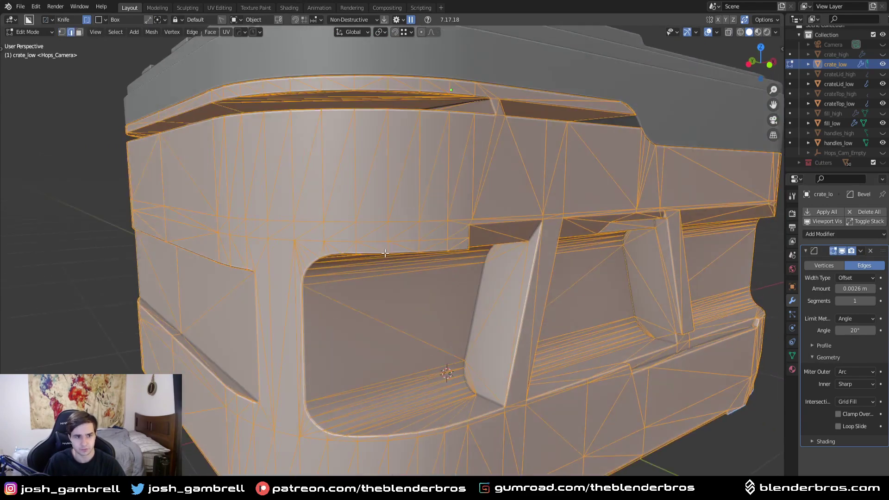
middle_click_drag(551, 281, 448, 298)
scroll(485, 284, "up", 5)
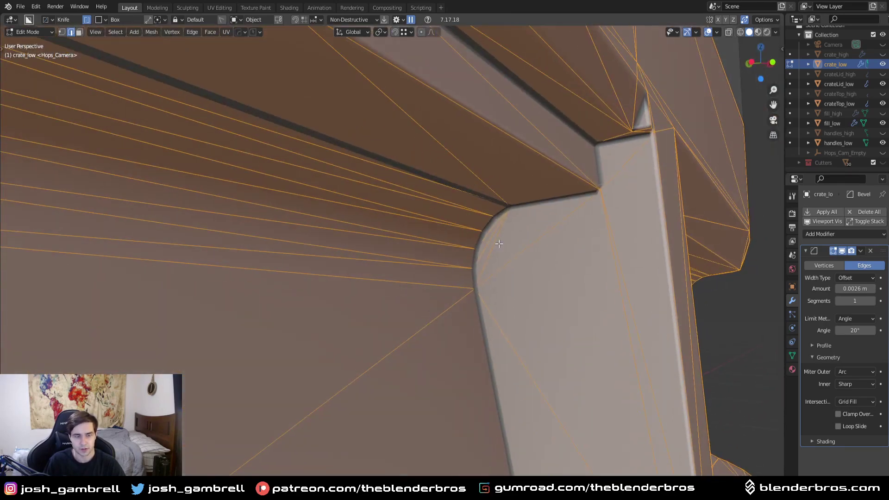
scroll(527, 312, "down", 2)
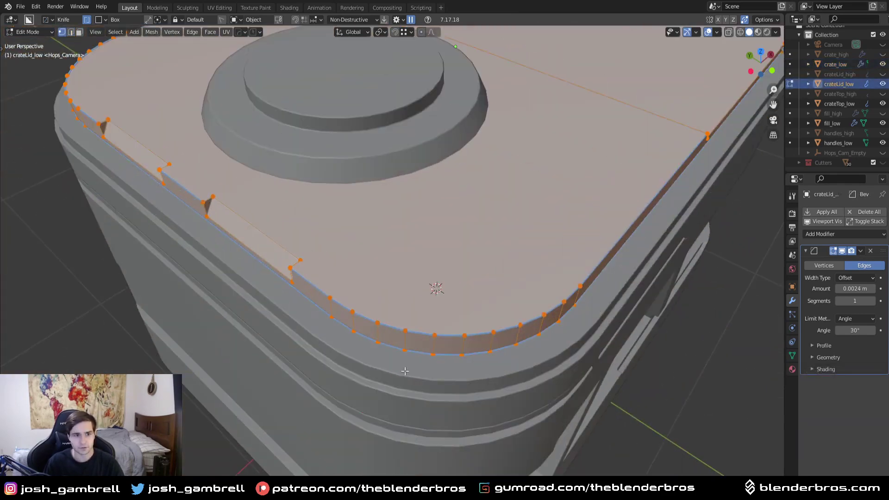
Triangulate all faces of crateLid_low and check the resulting edges on its top surface.
key("ctrl+t")
scroll(405, 370, "down", 1)
middle_click_drag(427, 347, 393, 327)
scroll(393, 328, "down", 2)
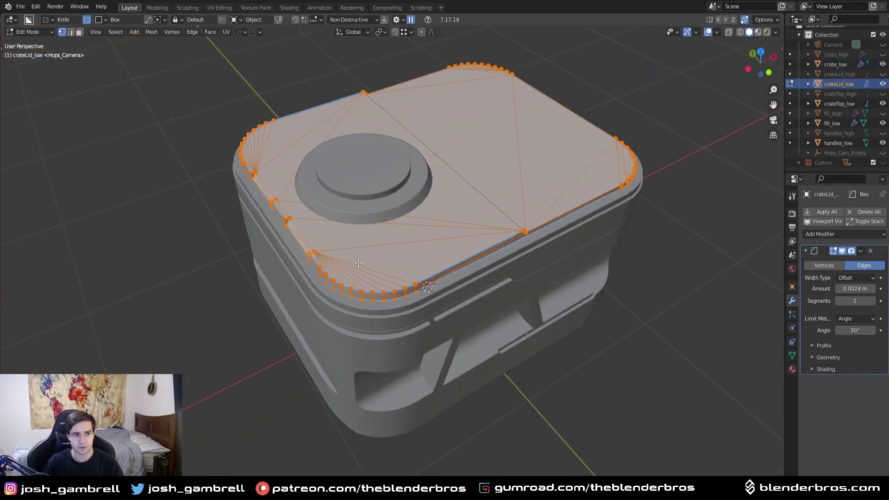
middle_click_drag(368, 268, 392, 327, "shift")
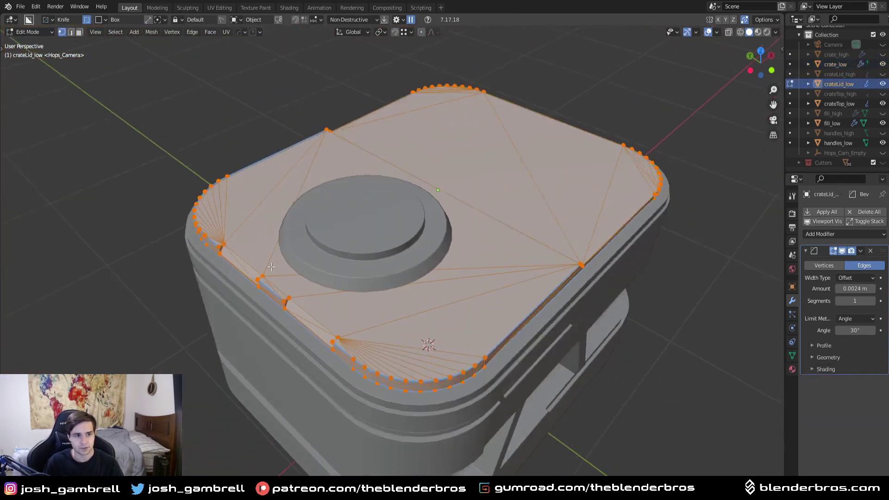
scroll(270, 265, "up", 1)
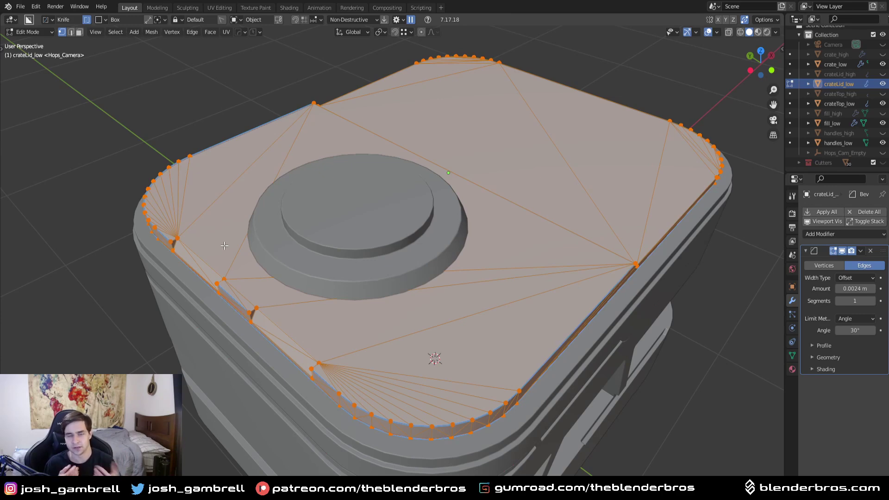
Examine the bevel and triangulation below the notches on crateLid_low's side, also with the lid isolated.
key("Tab")
left_click(482, 369)
middle_click_drag(469, 360, 579, 354)
middle_click_drag(493, 265, 481, 316)
scroll(491, 291, "up", 5)
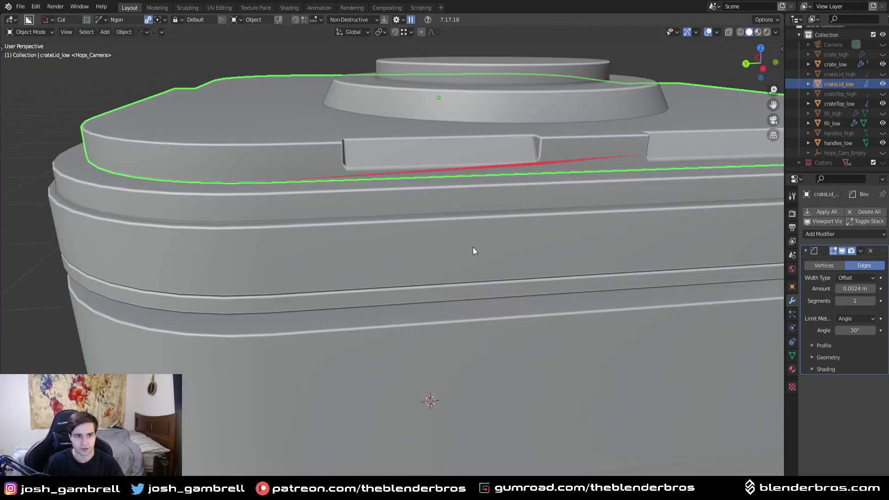
key("Tab")
scroll(448, 203, "up", 4)
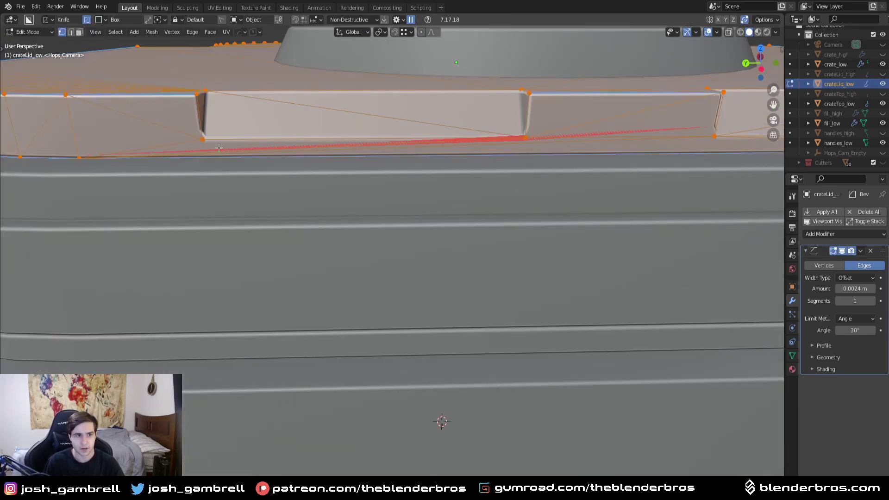
key("KP_Divide")
scroll(377, 318, "up", 5)
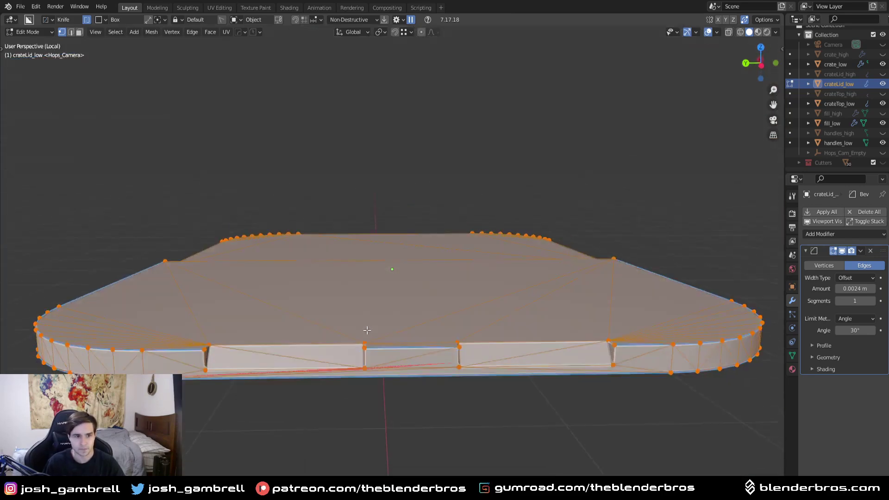
scroll(376, 318, "down", 3)
scroll(393, 318, "up", 5)
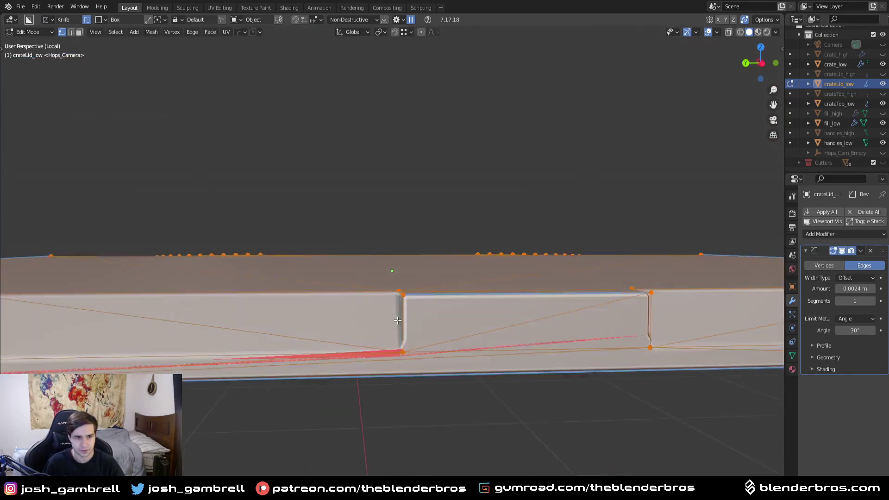
scroll(417, 414, "down", 3)
Undo the lid's triangulation and isolate the lid in a left orthographic view.
key("KP_Divide")
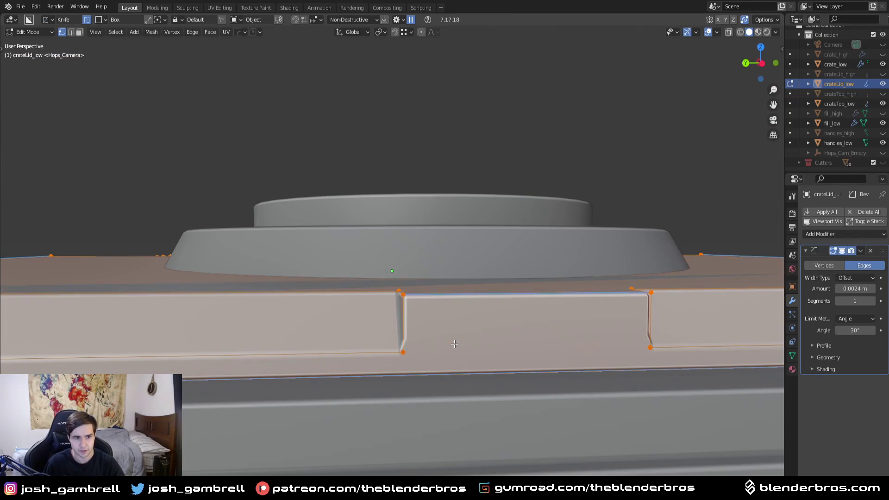
key("KP_1")
key("ctrl+KP_3")
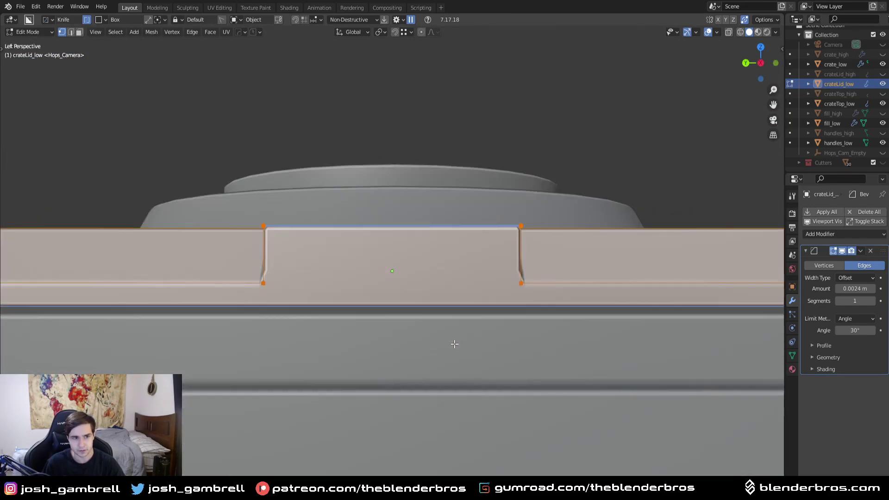
key("KP_5")
key("KP_Divide")
scroll(369, 327, "up", 5)
key("k")
left_click(322, 275)
key("c")
left_click(321, 311)
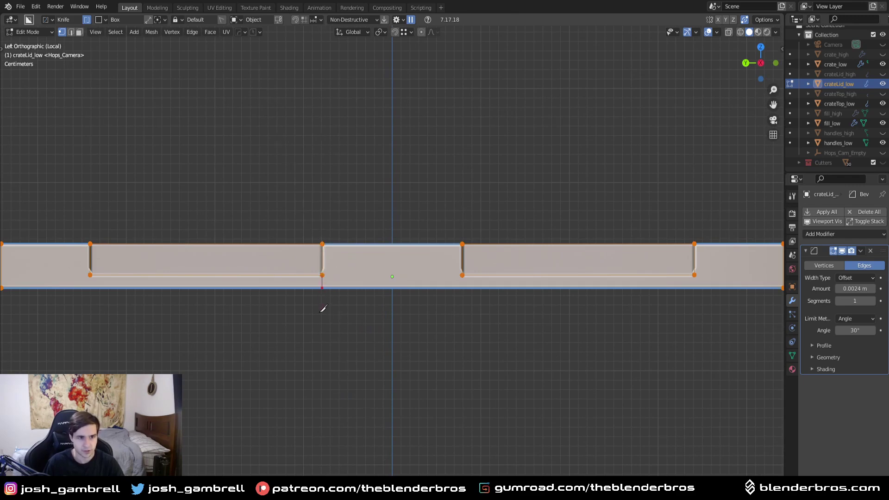
left_click(91, 275)
left_click(90, 305)
key("e")
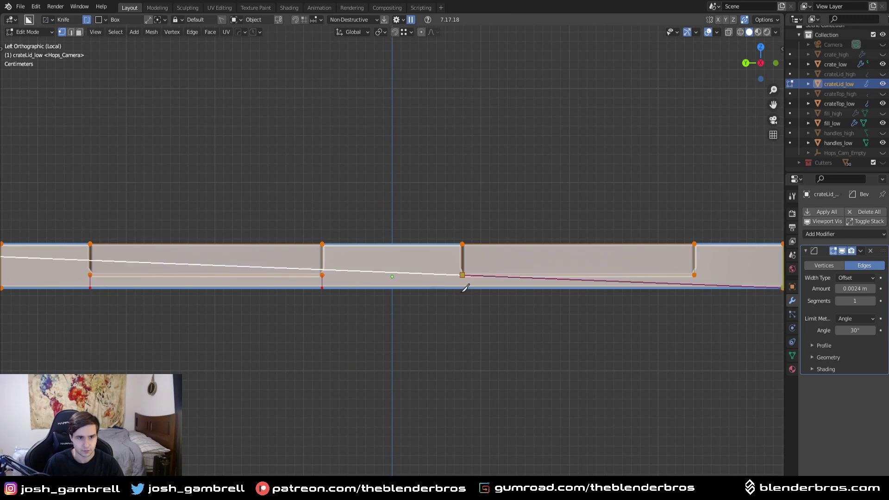
key("Escape")
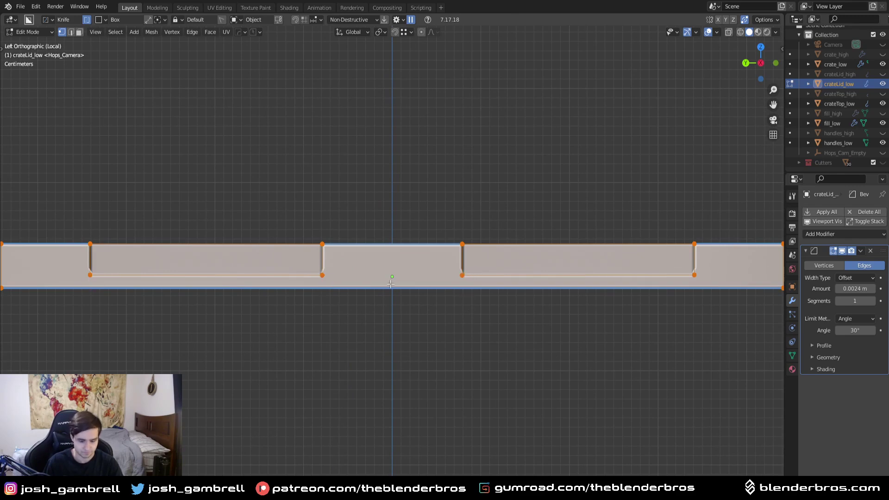
Knife four vertical edges from the lower corners of both notches down to the lid's bottom edge.
key("k")
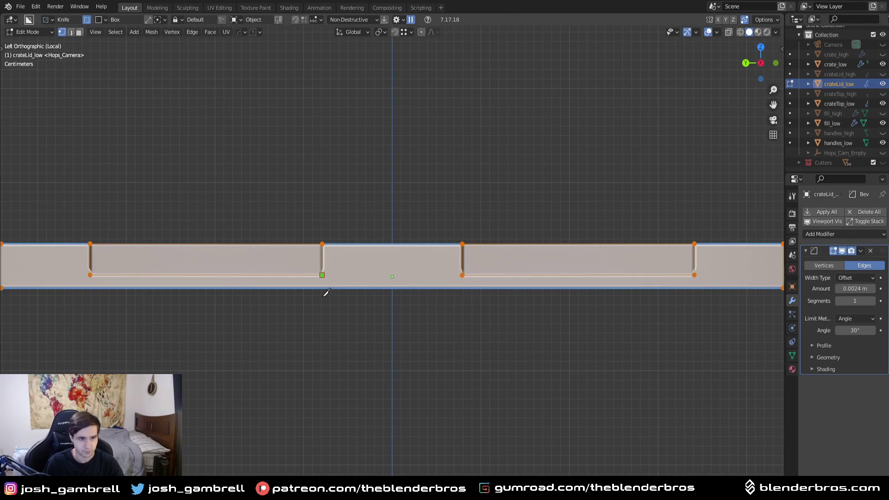
left_click(322, 275)
left_click(321, 288)
left_click(90, 275)
left_click(90, 288)
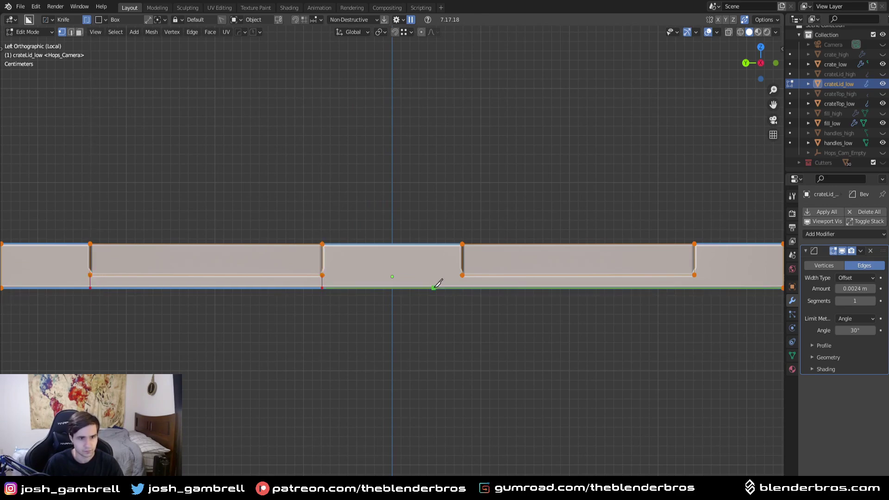
left_click(462, 275)
left_click(462, 287)
left_click(694, 275)
left_click(694, 287)
key("Return")
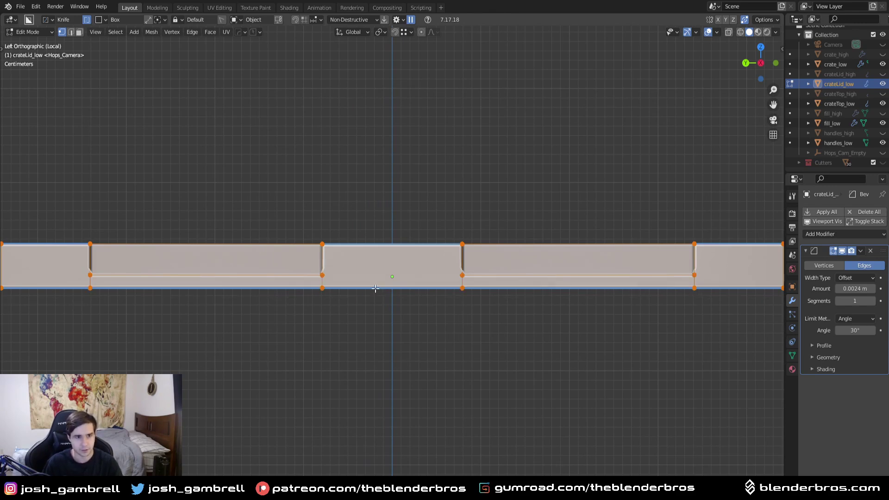
Triangulate all faces of crateLid_low and check the bevel along the notched side in Object Mode.
key("ctrl+t")
key("Tab")
mouse_move(478, 311)
middle_mouse_down("shift")
mouse_move(495, 294)
mouse_move(494, 310)
middle_mouse_up("shift")
left_click(493, 236)
scroll(494, 287, "down", 3)
key("KP_5")
scroll(496, 310, "down", 1)
scroll(496, 310, "down", 5)
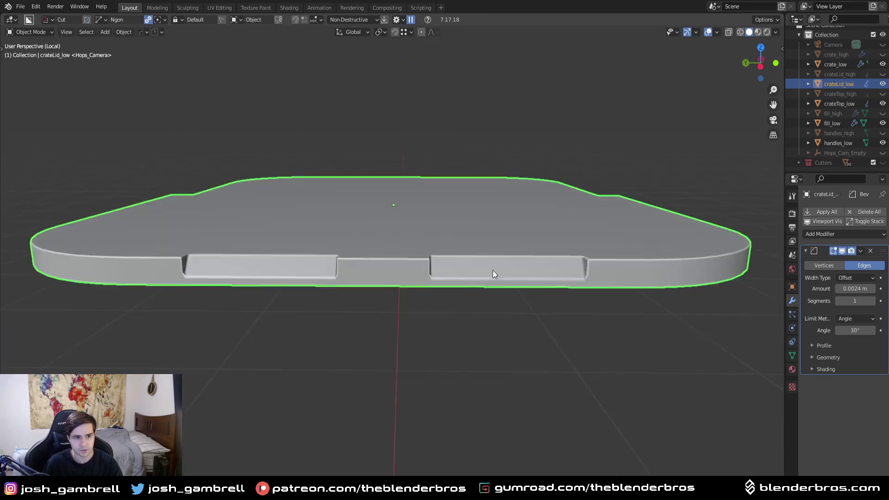
middle_click_drag(491, 268, 455, 327)
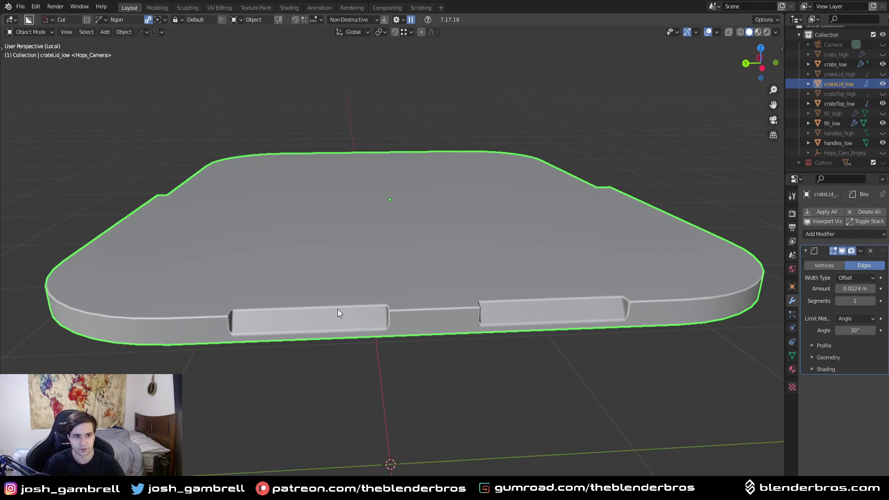
middle_click_drag(325, 349, 323, 343)
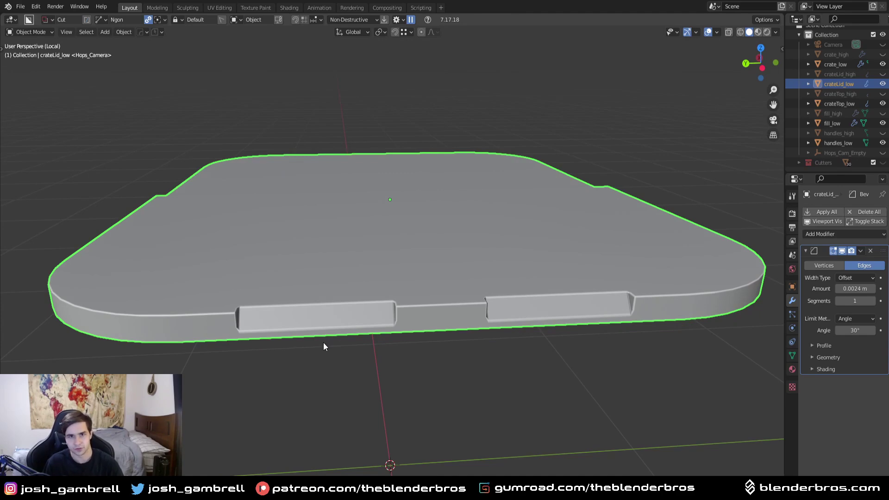
Check the lid's triangulated top surface in Edit Mode and undo the triangulation.
key("Tab")
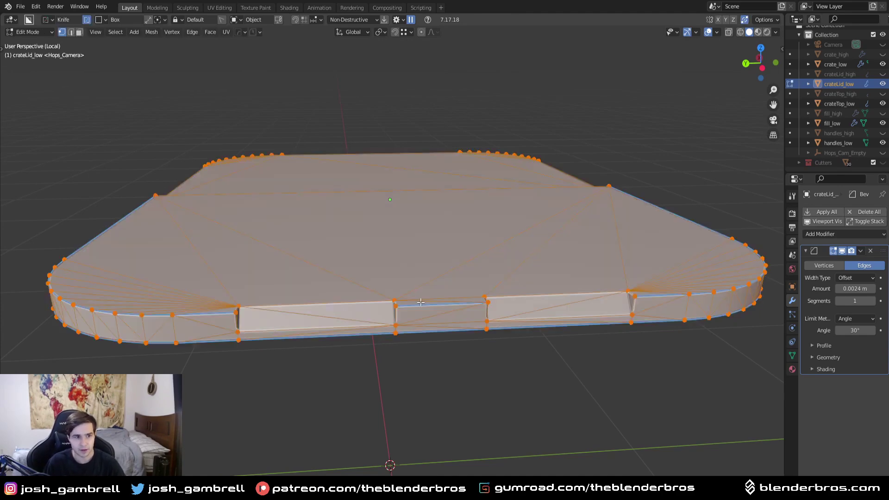
middle_click_drag(420, 302, 315, 412)
key("ctrl+t")
scroll(316, 412, "up", 1)
middle_click_drag(373, 306, 401, 315)
key("ctrl+z")
key("ctrl+z")
Connect the vertices where the rounded corners begin with one edge across each end of the lid's top surface.
left_click(222, 435, "shift")
key("j")
left_click(508, 100)
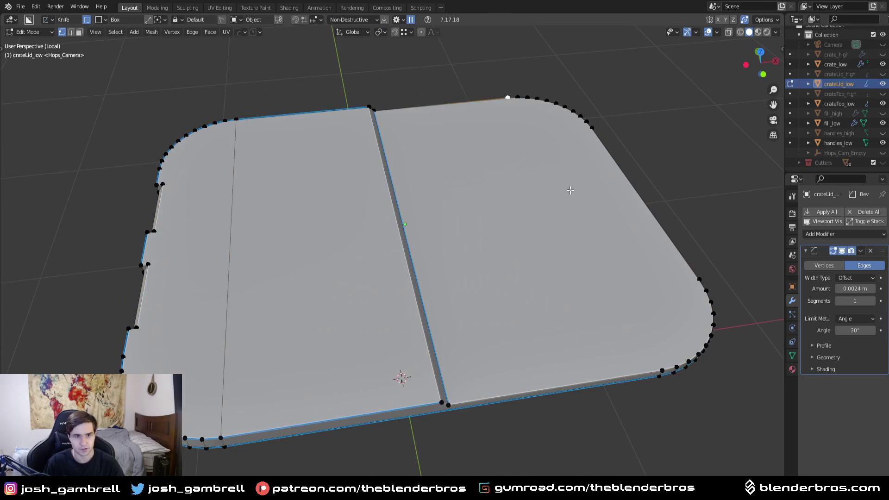
left_click(662, 370)
scroll(197, 179, "down", 2)
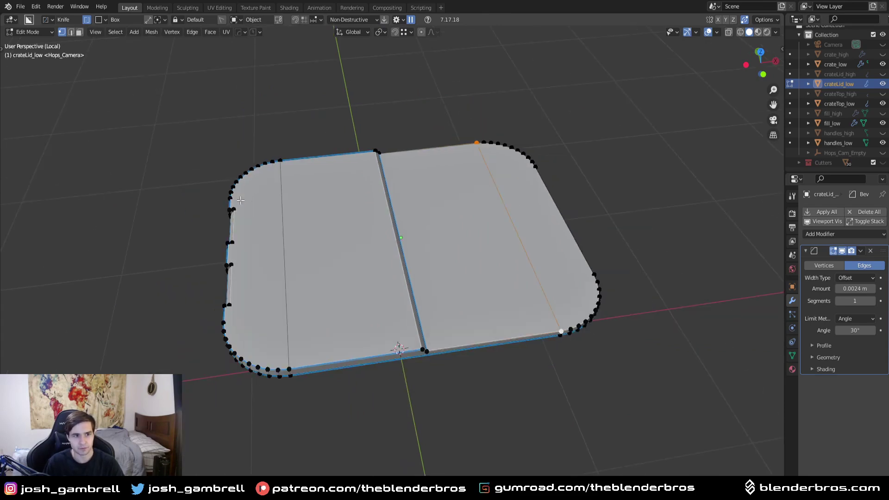
Connect the vertices where the rounded corners begin with one lengthwise edge along each long side of the lid's top surface.
middle_click_drag(453, 197, 482, 186)
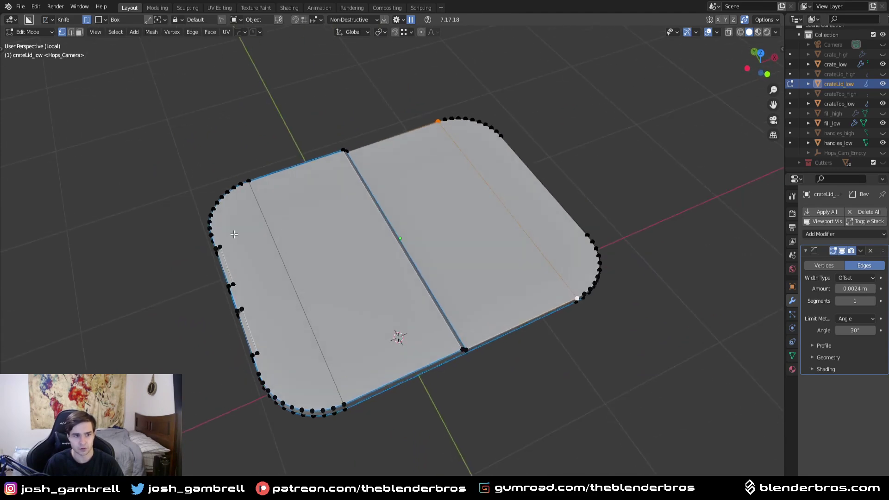
left_click(509, 137)
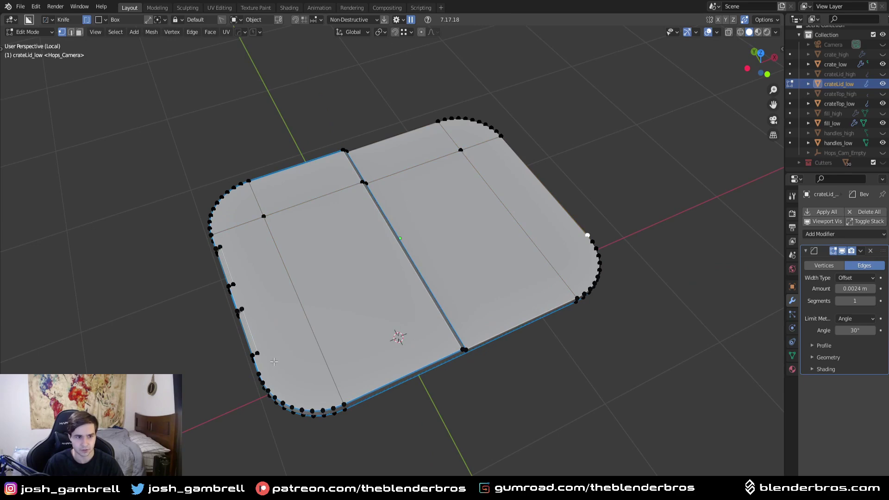
left_click(259, 374)
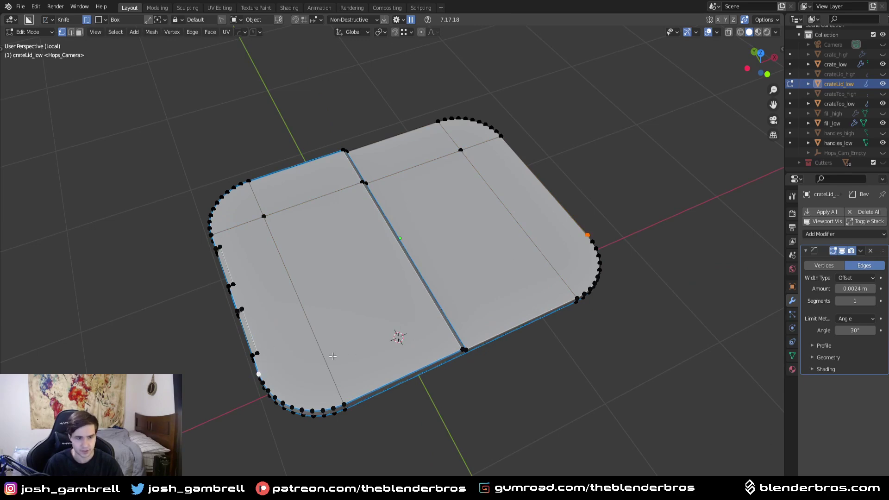
key("j")
middle_click_drag(371, 355, 483, 334)
scroll(437, 375, "up", 5)
scroll(437, 375, "down", 5)
Triangulate all faces of crateLid_low, inspect the corner fans and return to the full crate in Object Mode.
left_click(408, 353)
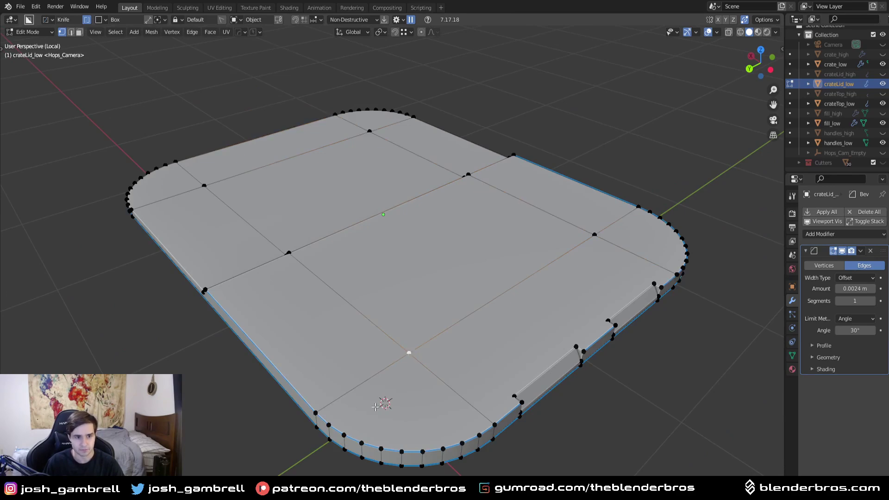
key("Return")
key("a")
key("ctrl+t")
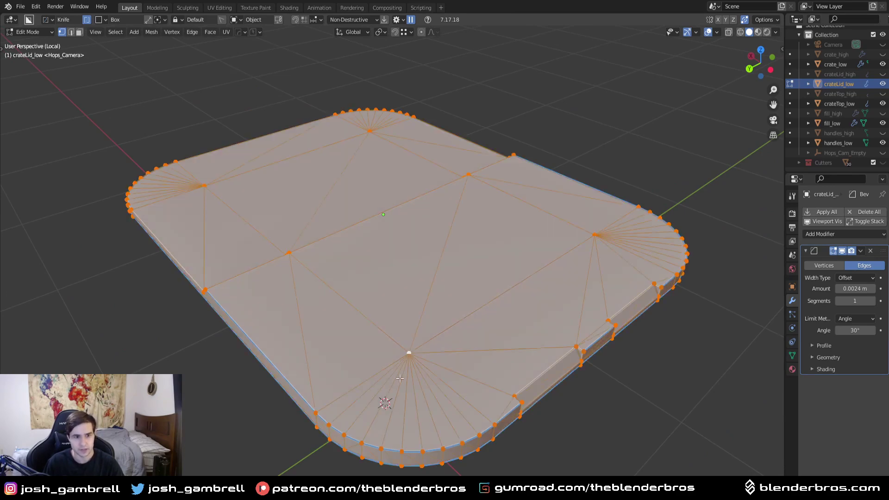
middle_click_drag(559, 329, 409, 343)
middle_click_drag(497, 325, 495, 314)
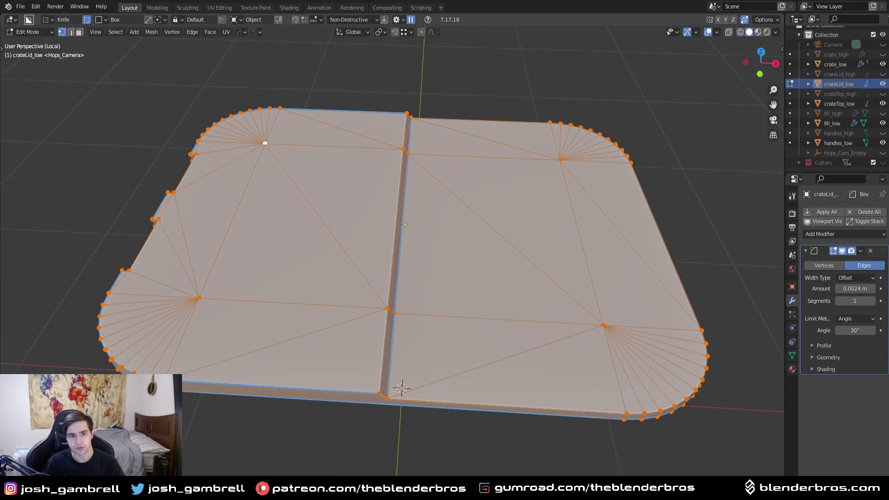
middle_click_drag(351, 389, 346, 388)
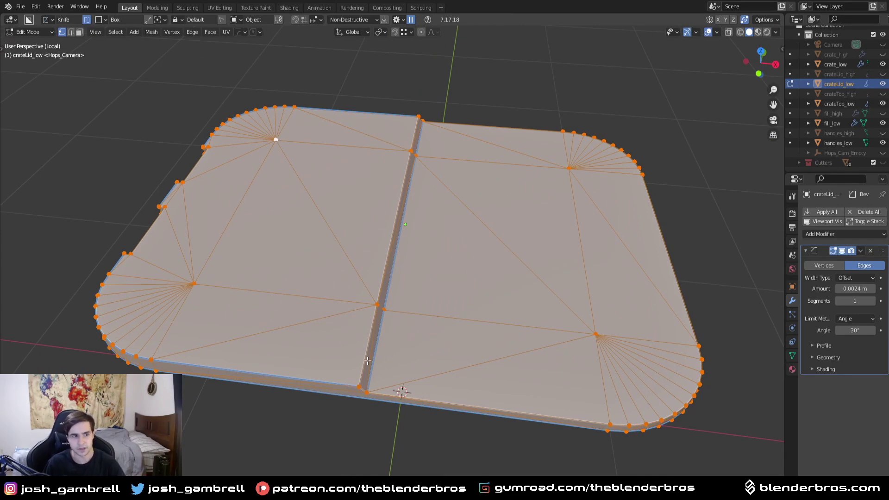
middle_click_drag(373, 355, 248, 355)
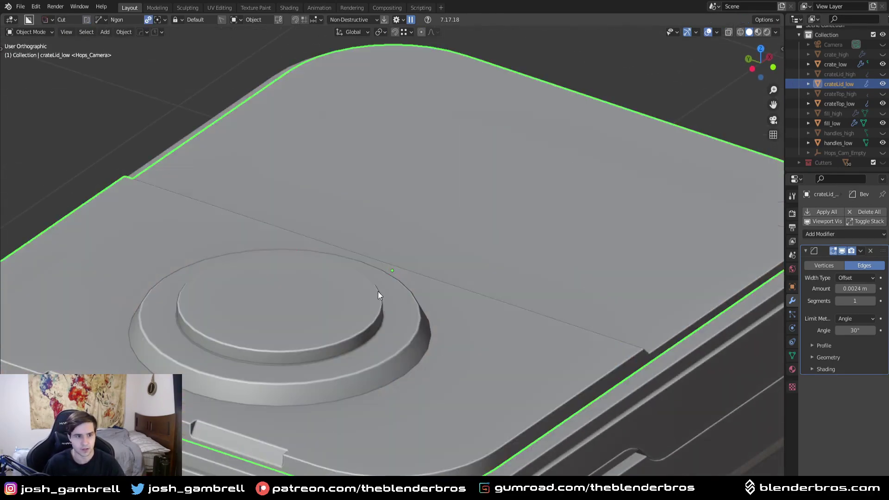
Isolate fill_low in Edit Mode, triangulate all its faces and inspect the circular top face.
left_click(314, 318)
key("ctrl+Tab")
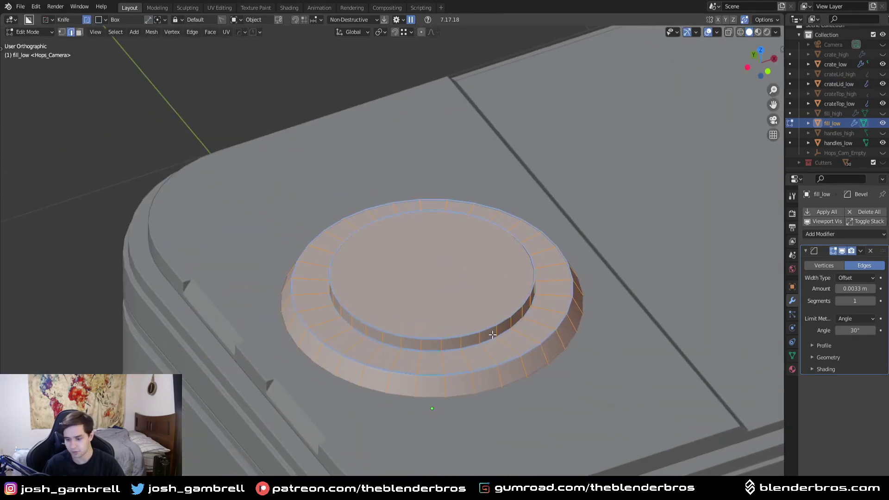
key("KP_Divide")
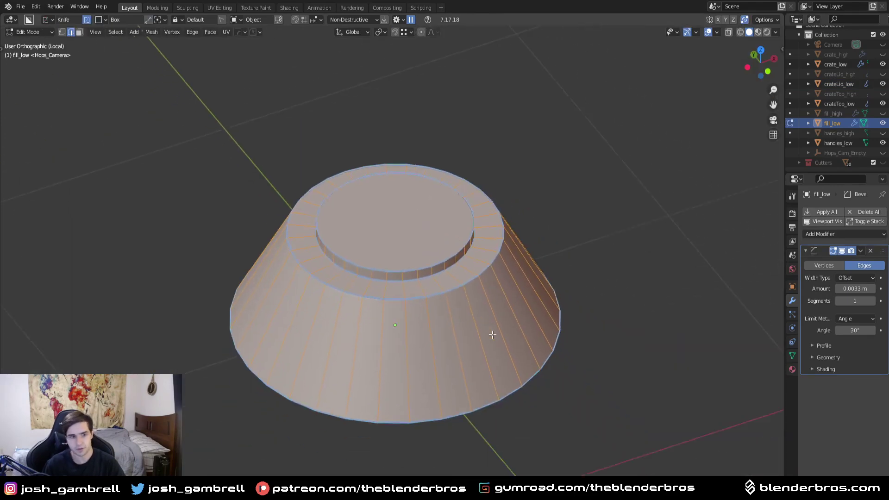
middle_click_drag(491, 335, 488, 288)
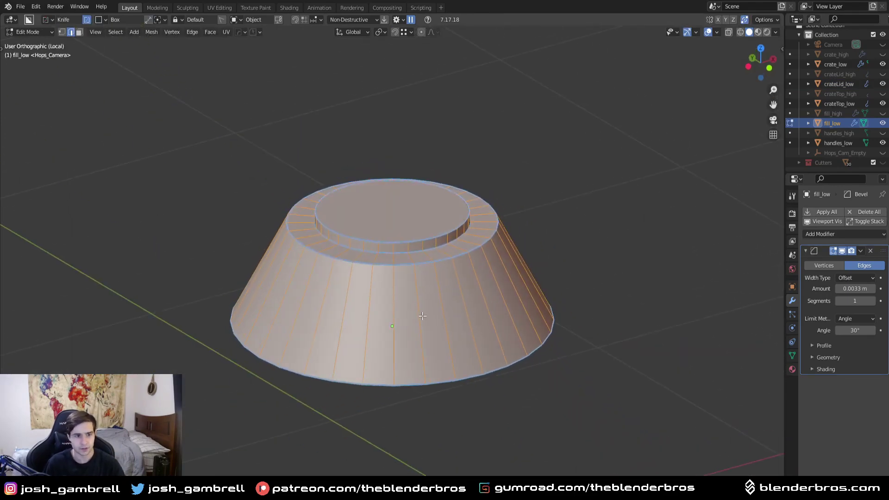
middle_click_drag(415, 325, 389, 284)
middle_click_drag(467, 288, 447, 363)
key("ctrl+t")
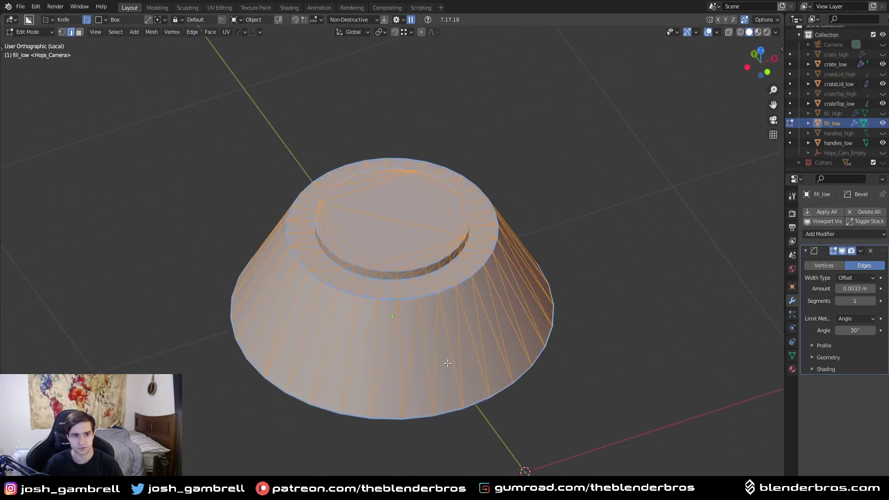
scroll(419, 364, "up", 3)
middle_click_drag(419, 308, 418, 283)
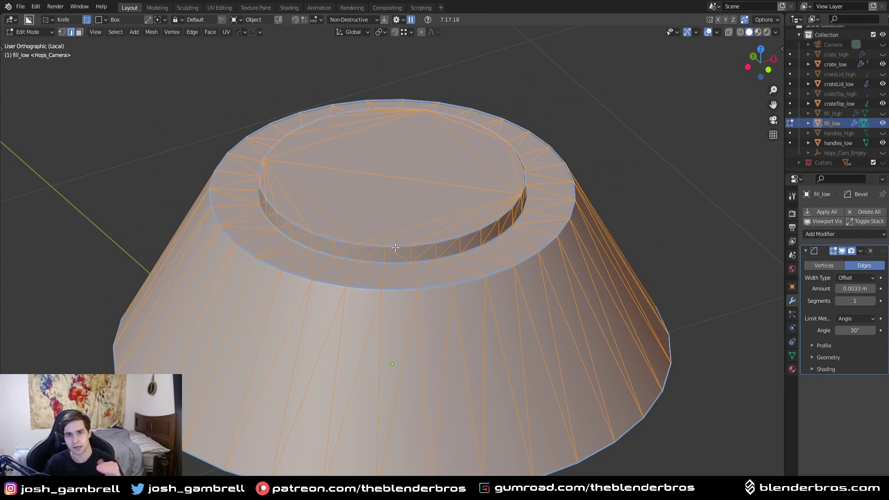
middle_click_drag(395, 248, 343, 227)
Undo the triangulation, select the circular top face, and triangulate all faces of fill_low again.
key("ctrl+z")
left_click(326, 152)
key("a")
key("ctrl+t")
scroll(301, 298, "up", 4)
middle_click_drag(306, 261, 558, 282)
scroll(290, 367, "up", 2)
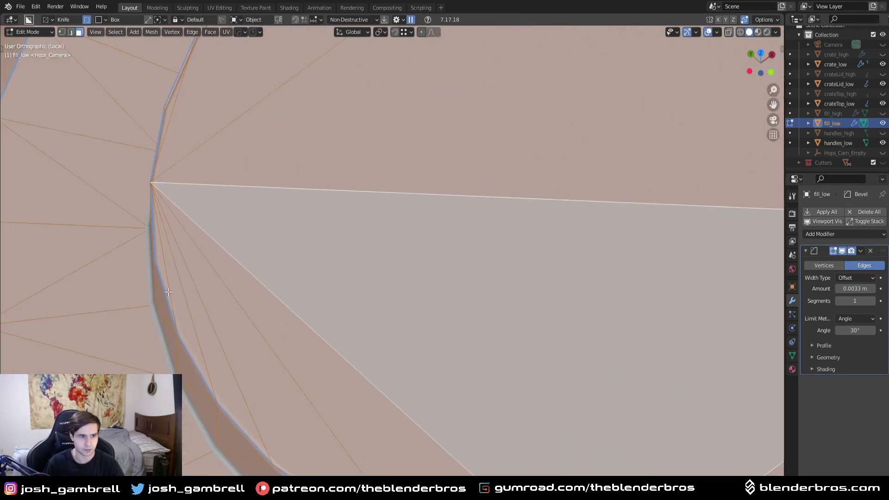
Try adjusting the bevel width of fill_low in Object Mode and return to its triangulated mesh.
key("Tab")
key("q")
left_click(273, 232)
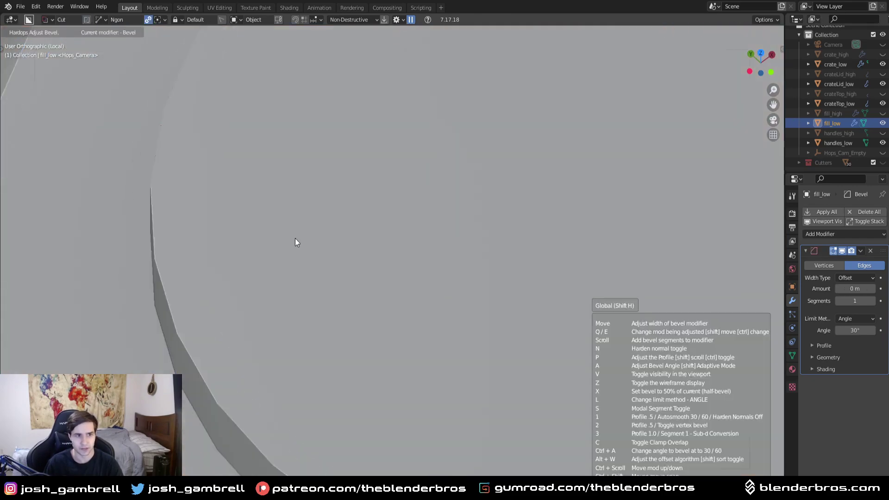
left_click(457, 252)
scroll(486, 260, "down", 11)
key("Tab")
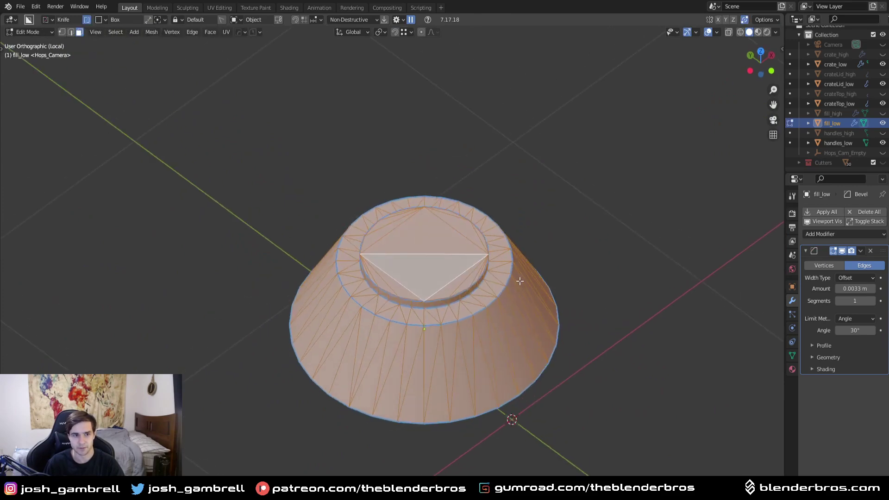
Undo the triangulation of fill_low and its isolated view.
key("ctrl+z")
key("ctrl+z")
key("ctrl+z")
scroll(447, 282, "up", 3)
Extrude the circular top face of fill_low in place and scale it to 0 to form a triangle fan.
left_click(467, 285)
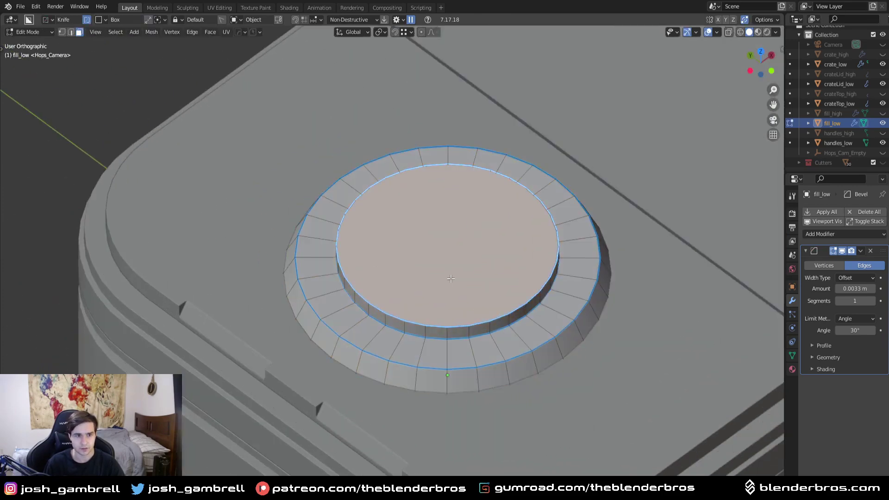
middle_click_drag(466, 285, 442, 258)
middle_click_drag(530, 236, 378, 290, "shift")
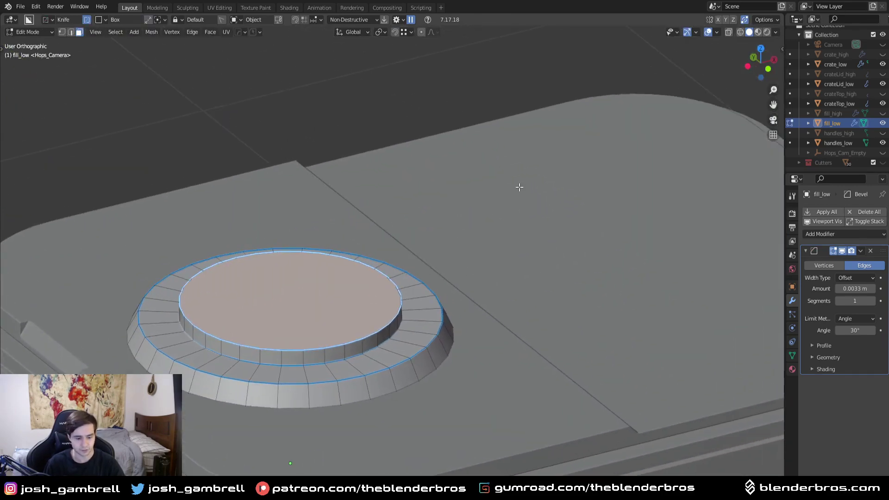
key("e")
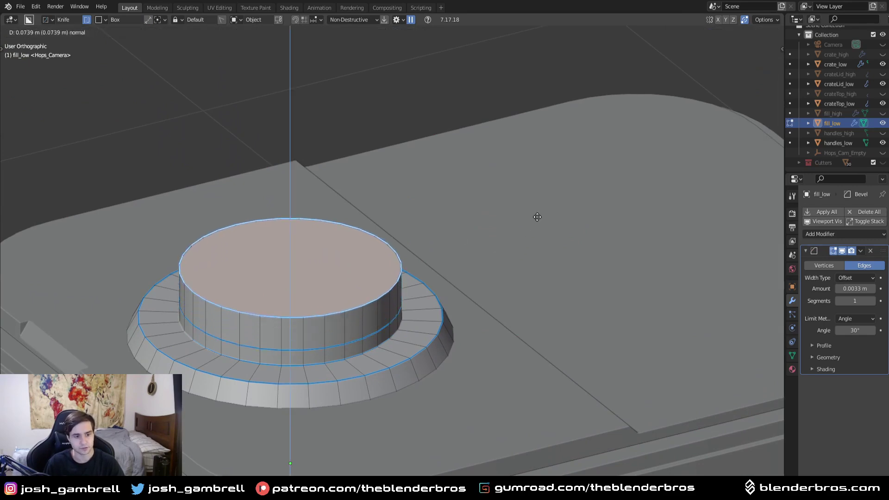
right_click(537, 216)
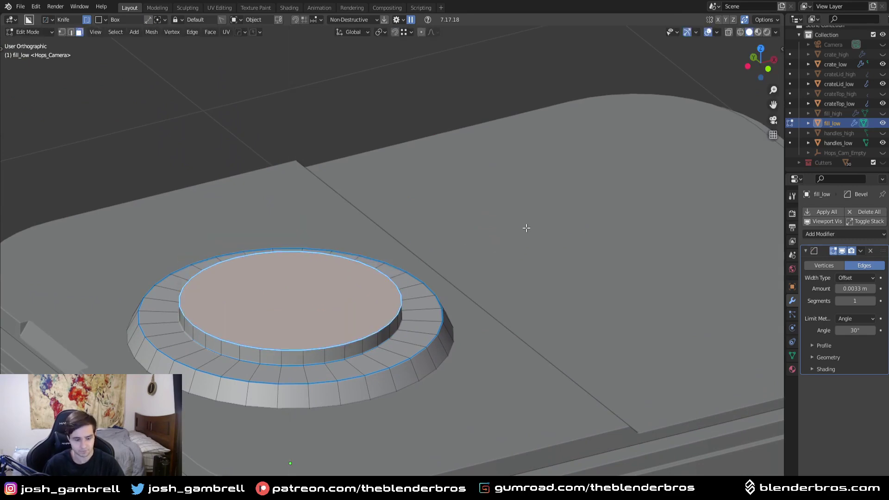
key("s")
key("0")
key("Return")
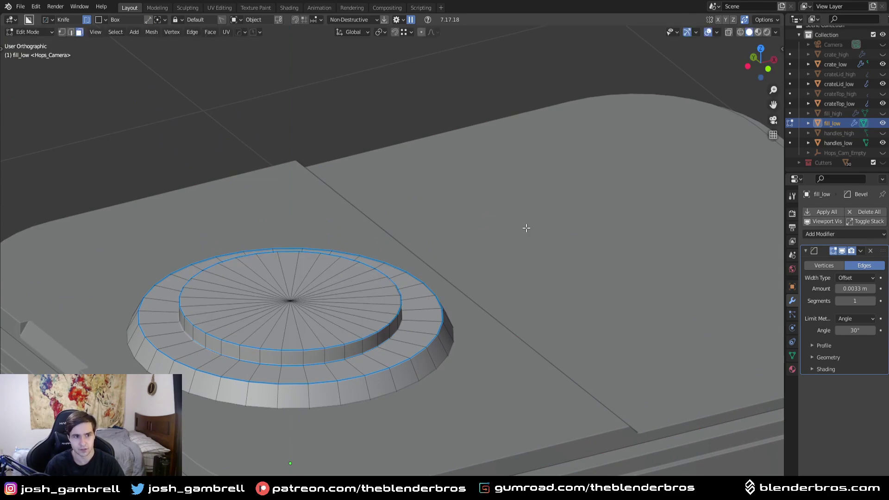
Select the centre vertex of the cap's triangle fan and test-move it to check that the vertices are merged.
key("ctrl+Tab")
left_click(215, 300)
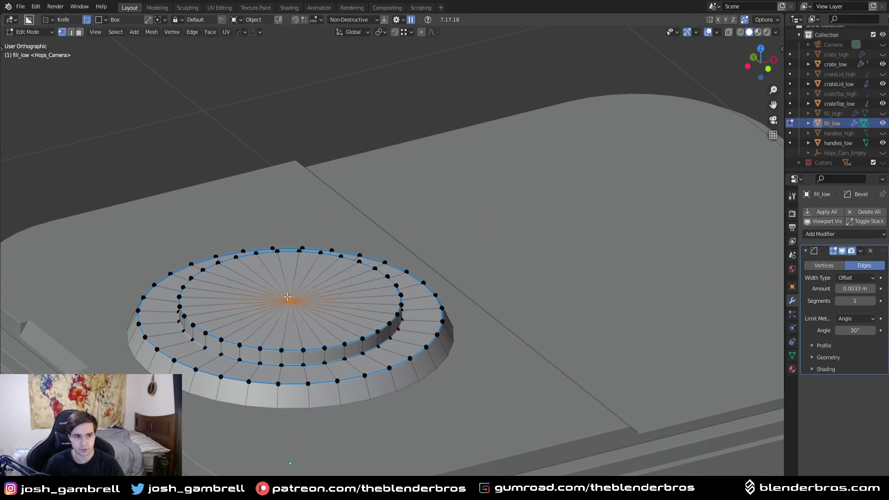
key("g")
right_click(302, 277)
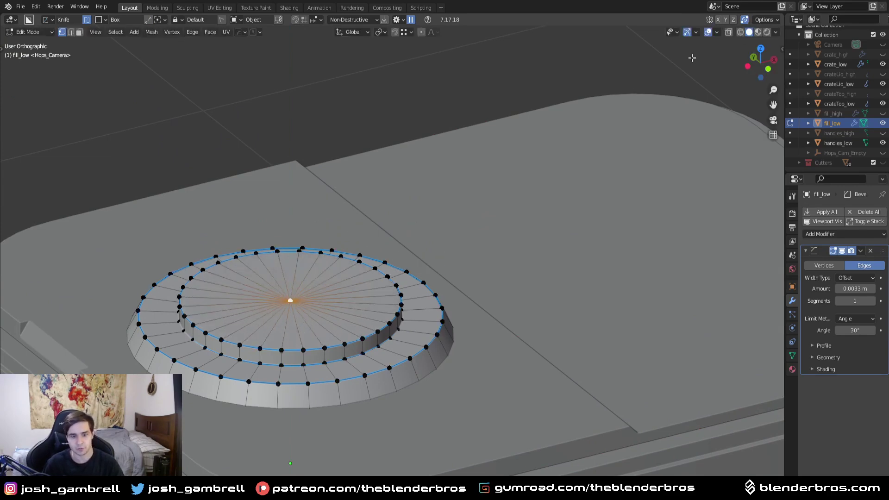
middle_click_drag(491, 221, 498, 235)
scroll(294, 361, "up", 2)
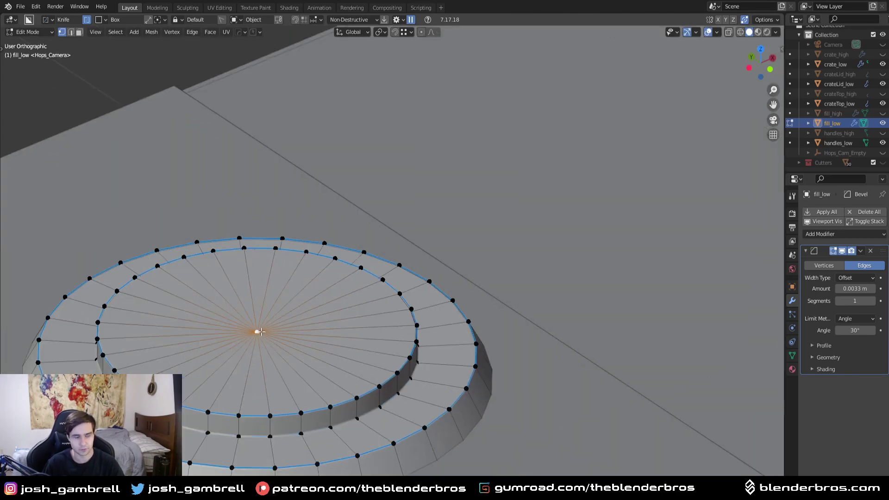
scroll(233, 345, "up", 1)
key("g")
key("Escape")
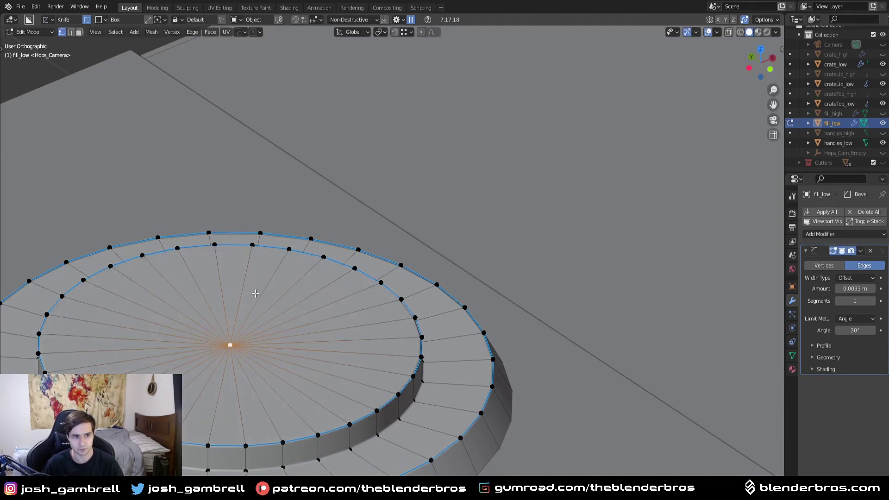
Merge the overlapping vertices across all of fill_low and select the fan's centre vertex.
key("a")
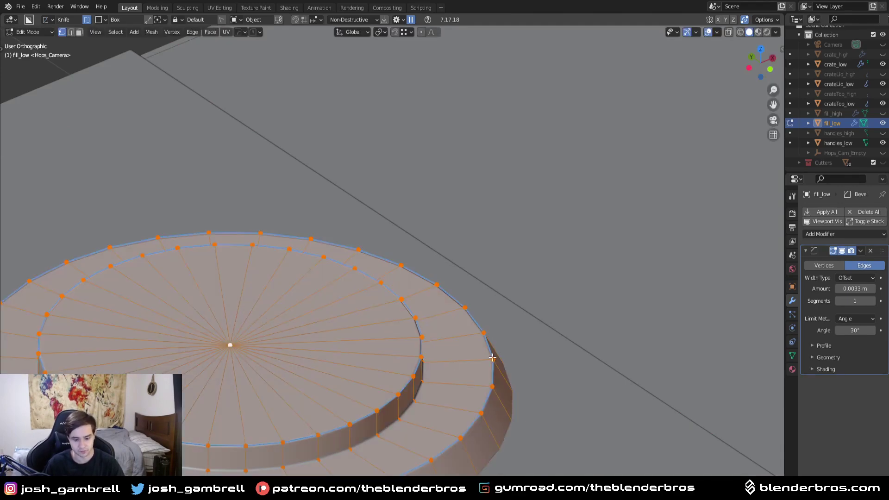
scroll(512, 363, "down", 4)
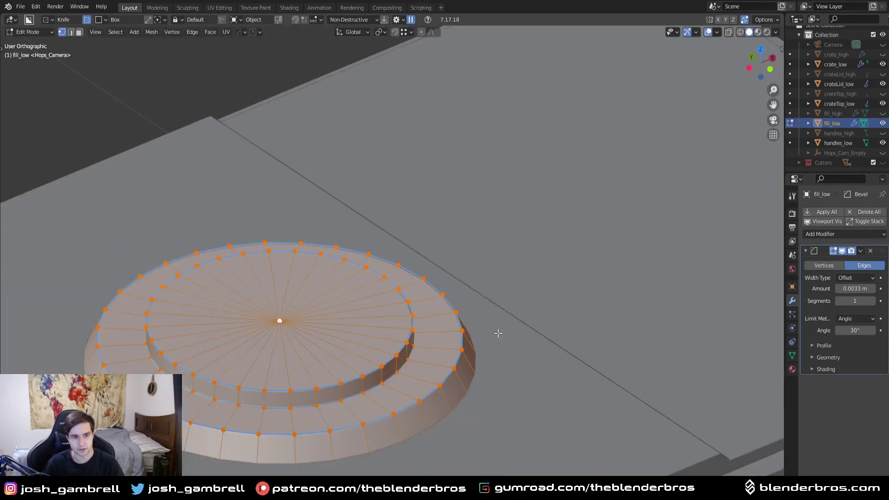
middle_click_drag(405, 324, 398, 322)
key("m")
left_click(380, 382)
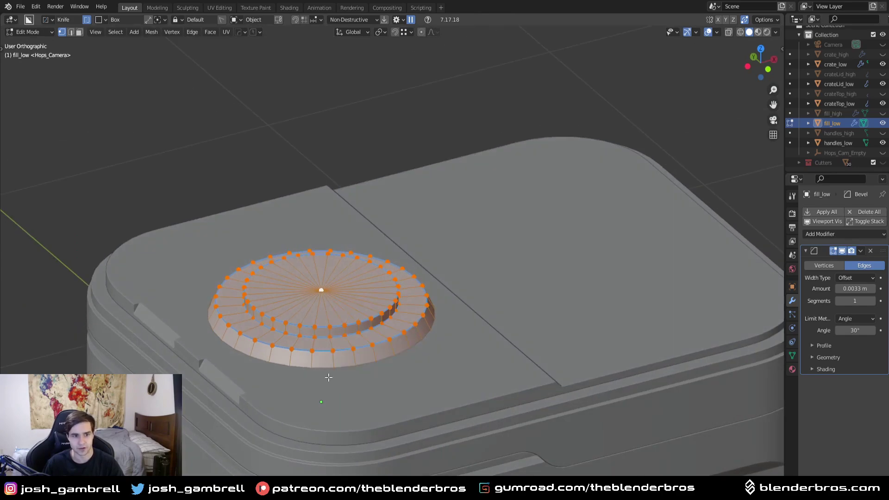
scroll(328, 377, "up", 5)
left_click(219, 326)
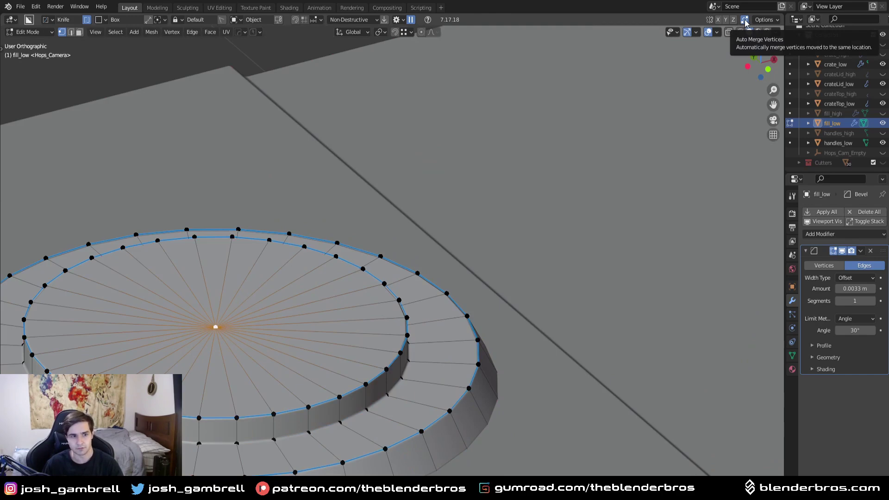
Inspect the cap's triangle fan in perspective view, return to Object Mode and deselect everything.
scroll(579, 247, "down", 7)
key("alt+a")
middle_click_drag(408, 306, 406, 279)
key("KP_5")
scroll(376, 321, "up", 3)
middle_click_drag(498, 380, 474, 359)
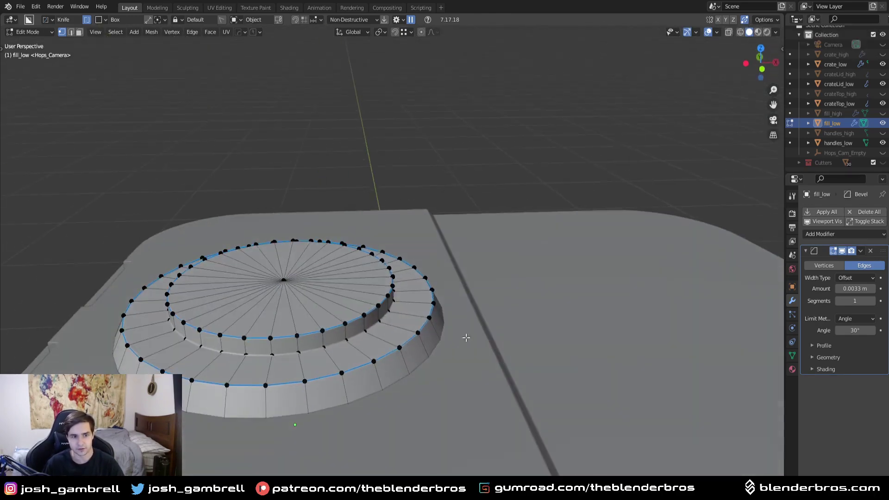
key("Tab")
scroll(515, 280, "down", 3)
scroll(516, 276, "down", 2)
middle_click_drag(516, 276, 542, 299)
key("alt+a")
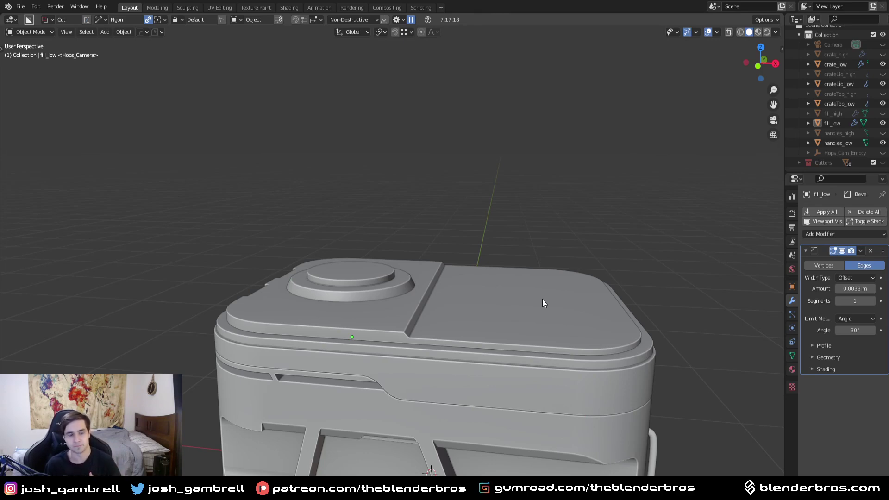
Examine the shading of the whole low-poly crate from its front side.
middle_click_drag(630, 318, 642, 323)
middle_click_drag(602, 359, 599, 218, "shift")
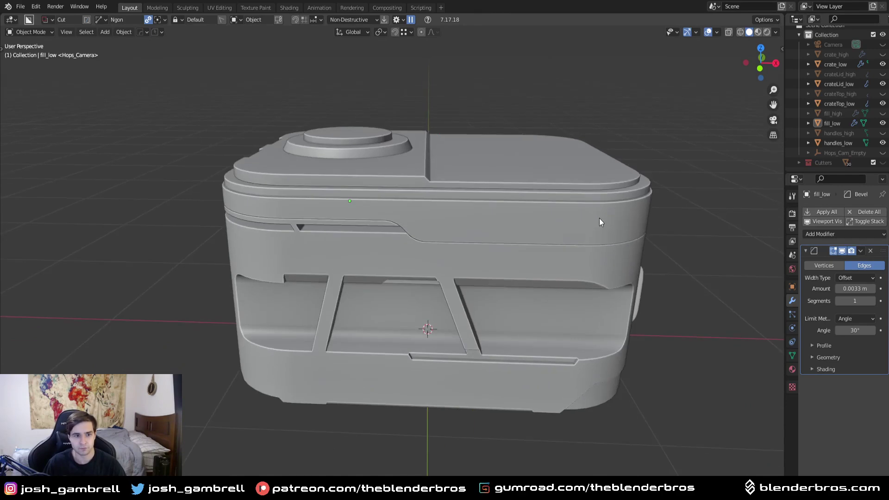
scroll(592, 231, "down", 2)
middle_click_drag(578, 247, 585, 250)
scroll(578, 247, "up", 2)
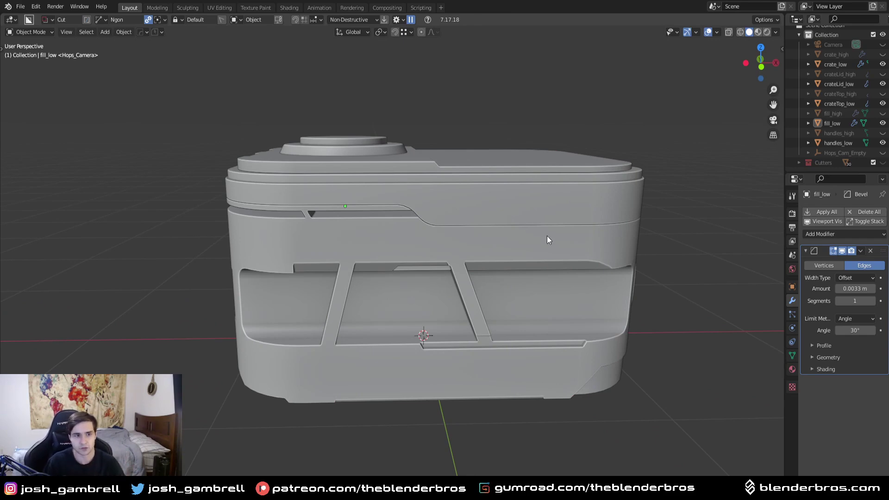
Examine the triangulated side of crateTop_low in Edit Mode and compare it with its shading in Object Mode.
left_click(526, 205)
key("Tab")
middle_click_drag(526, 206, 477, 288)
scroll(473, 292, "up", 2)
key("alt+a")
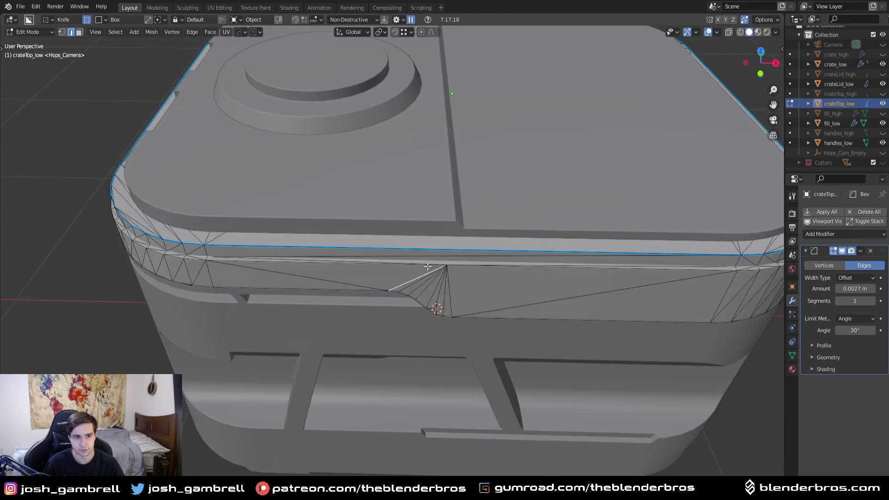
key("Tab")
scroll(504, 293, "down", 3)
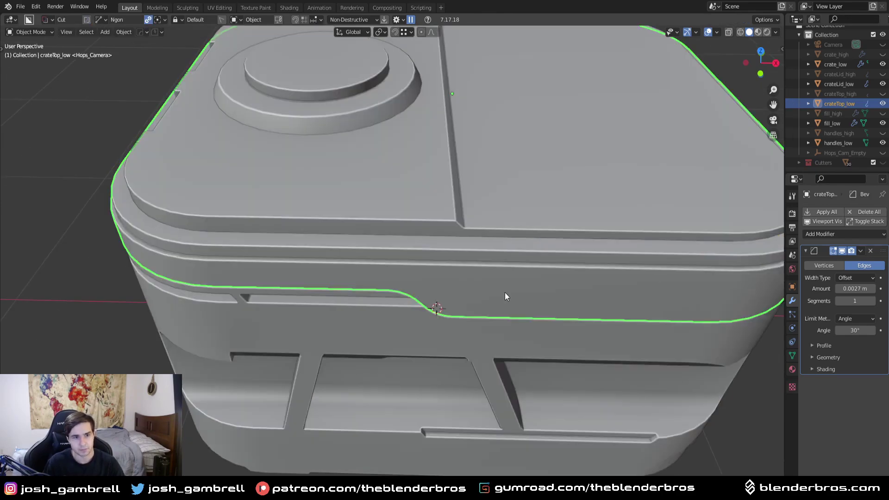
key("alt+a")
middle_click_drag(505, 292, 516, 263)
scroll(480, 271, "down", 2)
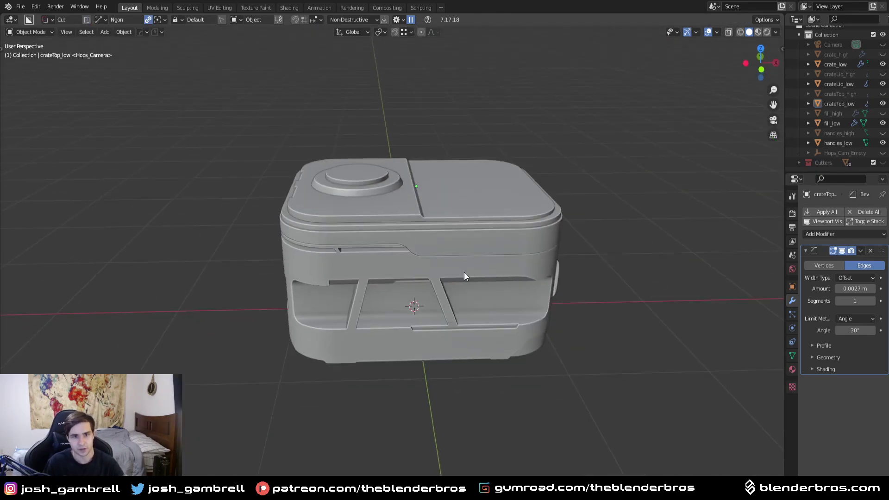
middle_click_drag(456, 299, 376, 272)
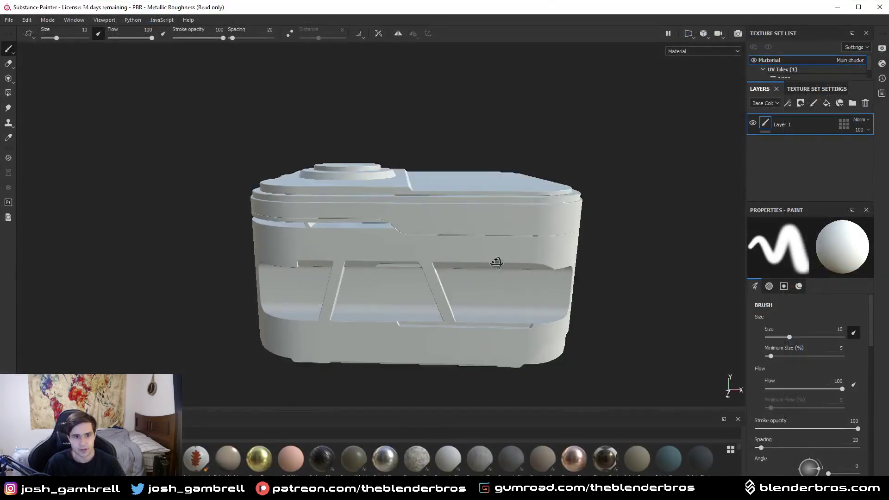
Switch to Substance Painter and examine the imported crate's shading from all sides.
mouse_move(497, 262)
left_mouse_down("alt")
mouse_move(364, 268)
mouse_move(303, 287)
mouse_move(300, 259)
mouse_move(496, 274)
mouse_move(416, 332)
left_mouse_up("alt")
middle_click_drag(416, 333, 472, 222, "alt")
left_click_drag(473, 223, 440, 282, "alt")
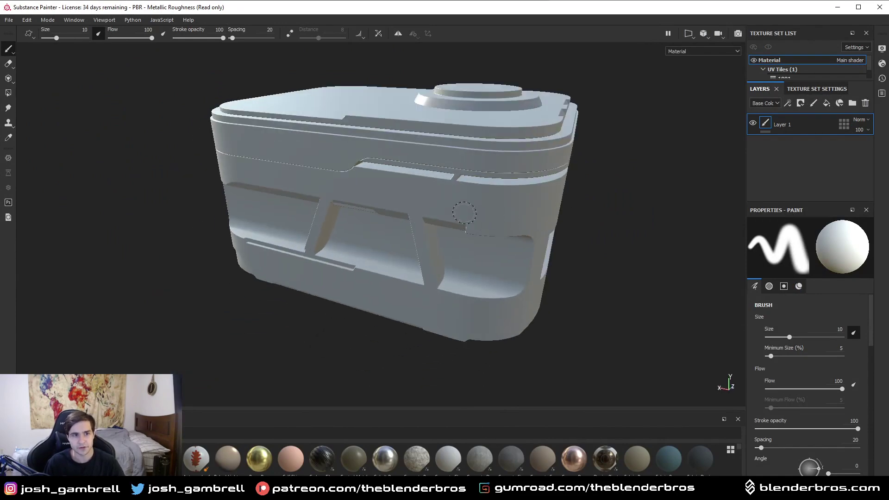
left_click_drag(469, 210, 512, 202, "alt")
left_click_drag(546, 175, 176, 241, "alt")
left_click_drag(452, 240, 373, 236, "alt")
scroll(373, 236, "down", 2)
right_click_drag(387, 242, 455, 240, "shift")
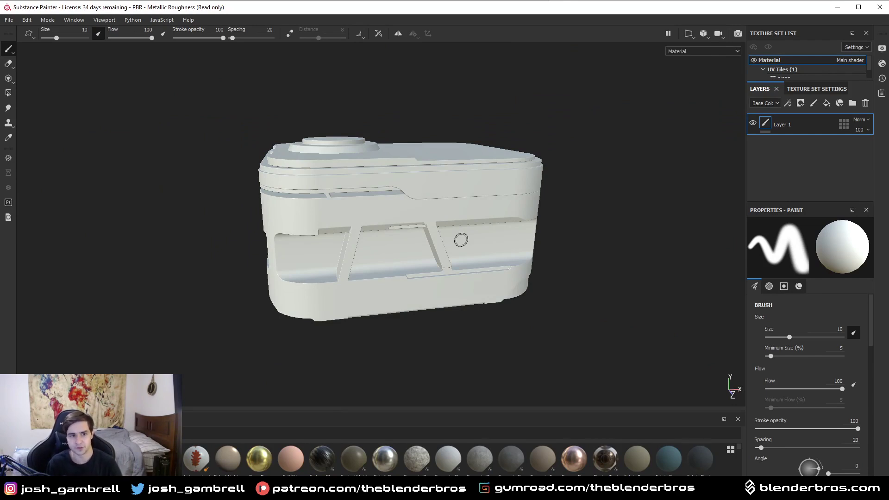
left_click_drag(455, 237, 522, 230, "alt")
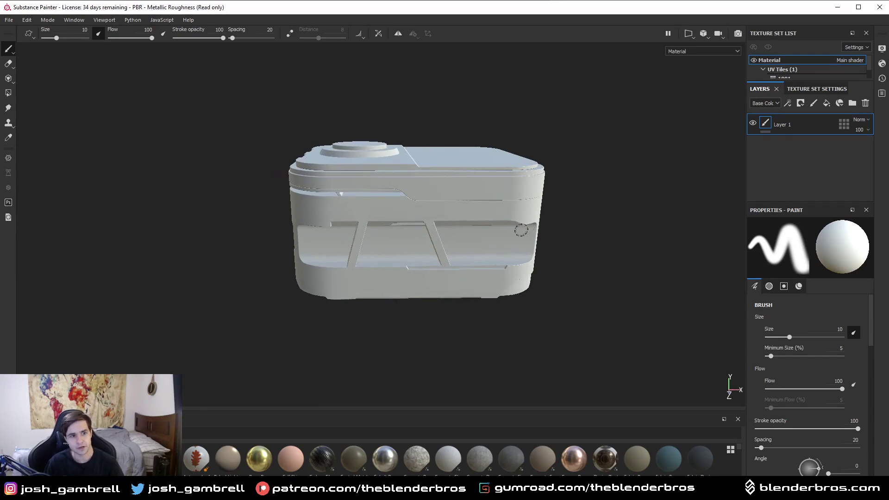